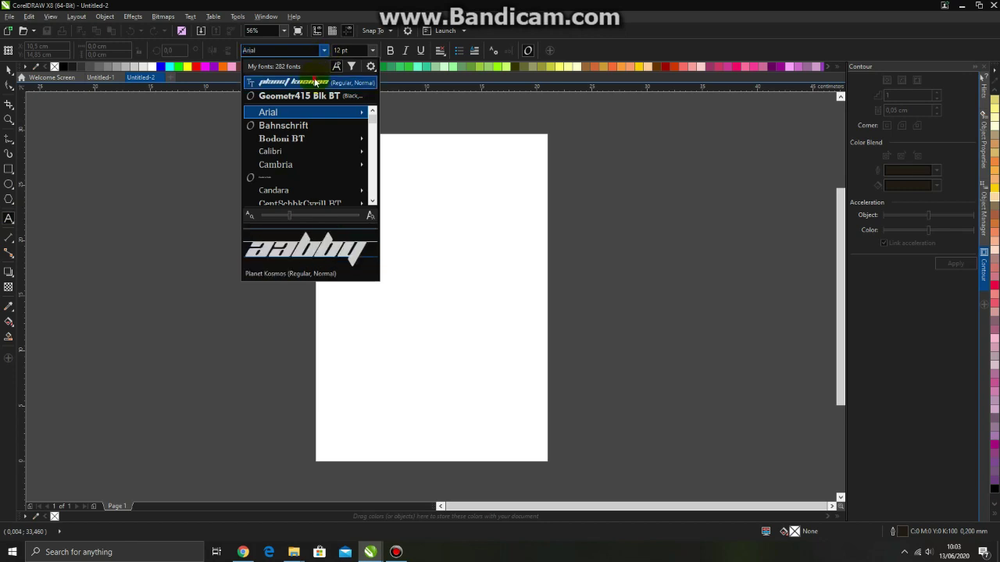
# Add the artistic text "05" just beside the page's right edge, with Planet Kosmos chosen as the default font.
pyautogui.click(317, 83)
pyautogui.click(481, 323)
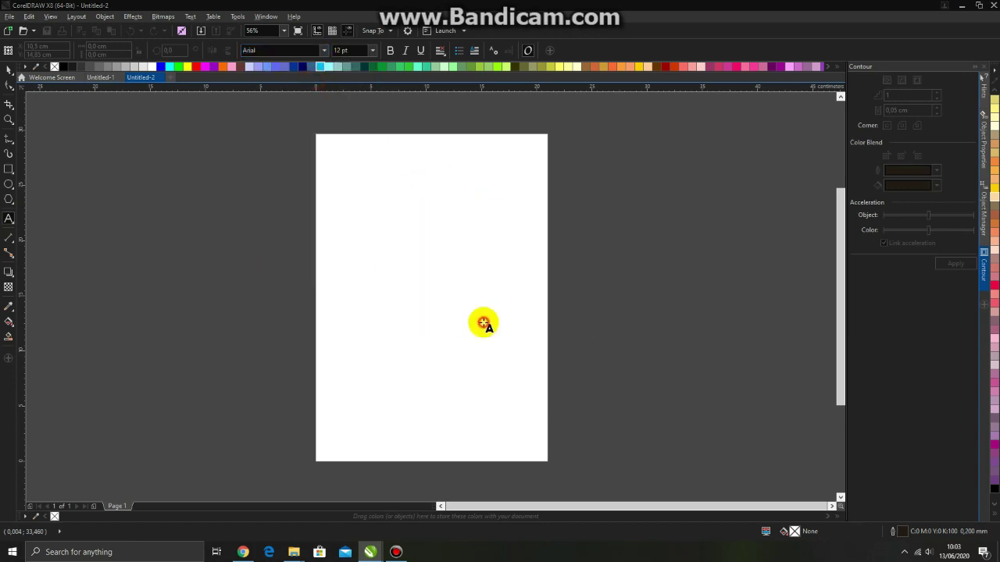
pyautogui.scroll(-2, 482, 302)
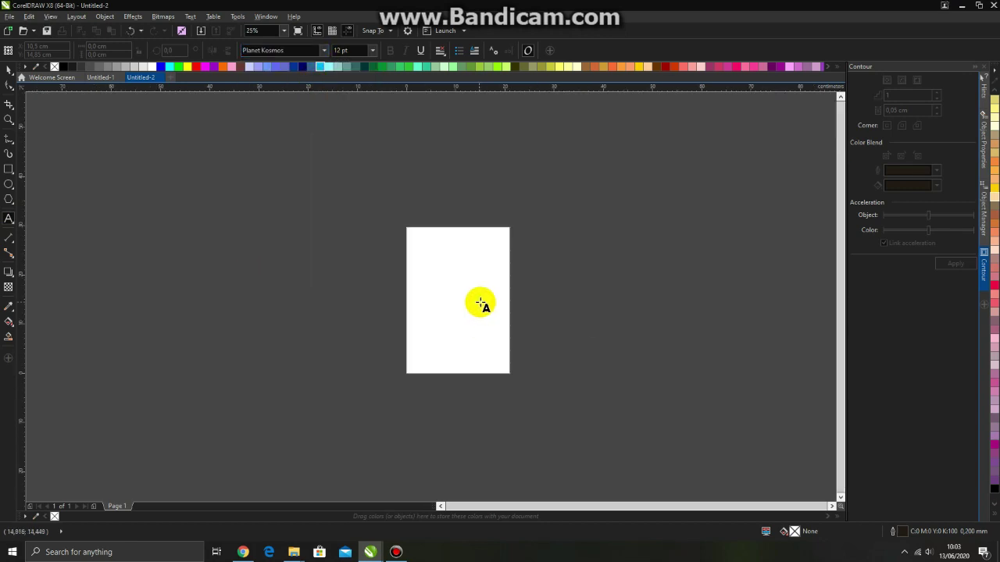
pyautogui.click(531, 299)
pyautogui.write('D')
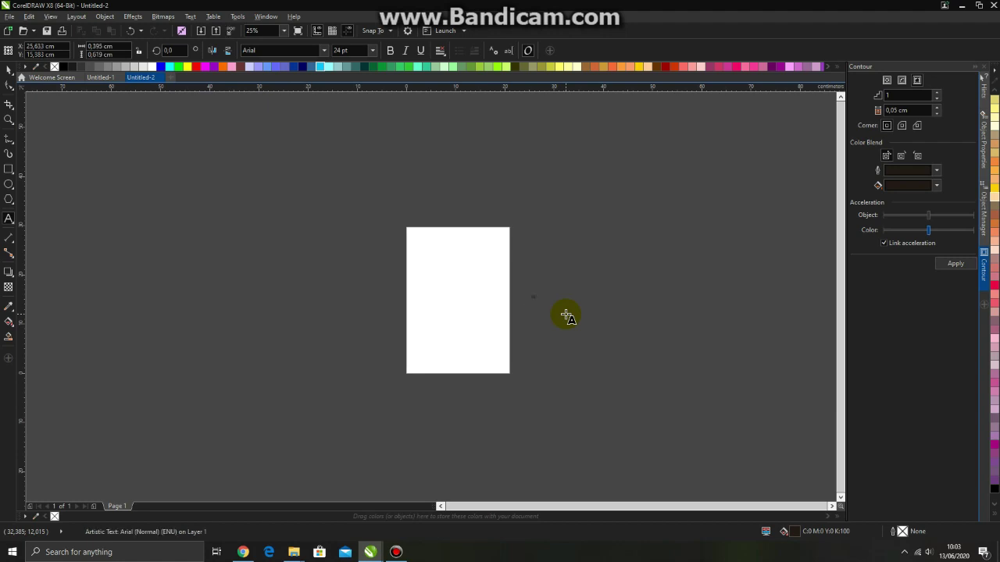
pyautogui.scroll(3, 539, 301)
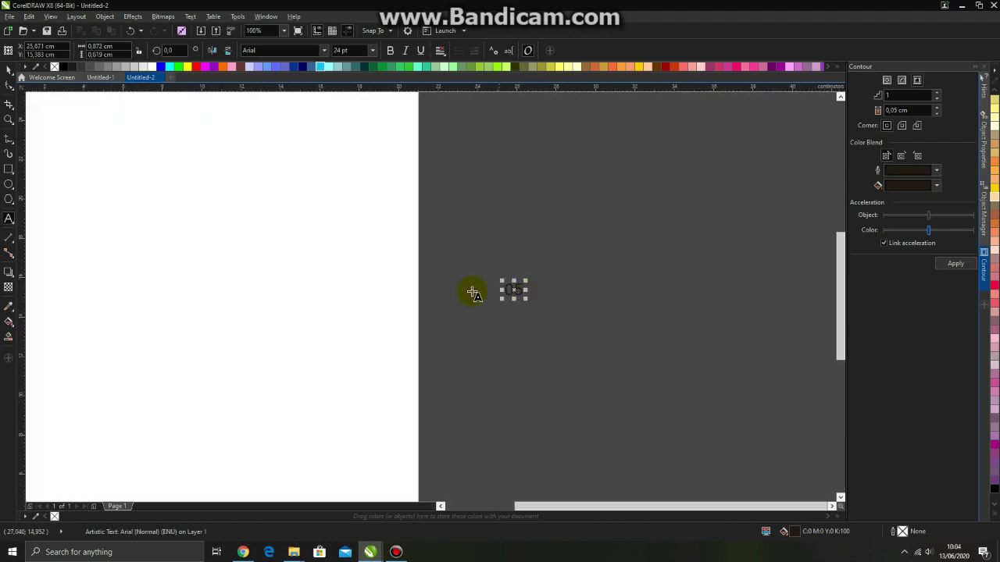
# Set the font of the "05" text to Planet Kosmos.
pyautogui.click(9, 69)
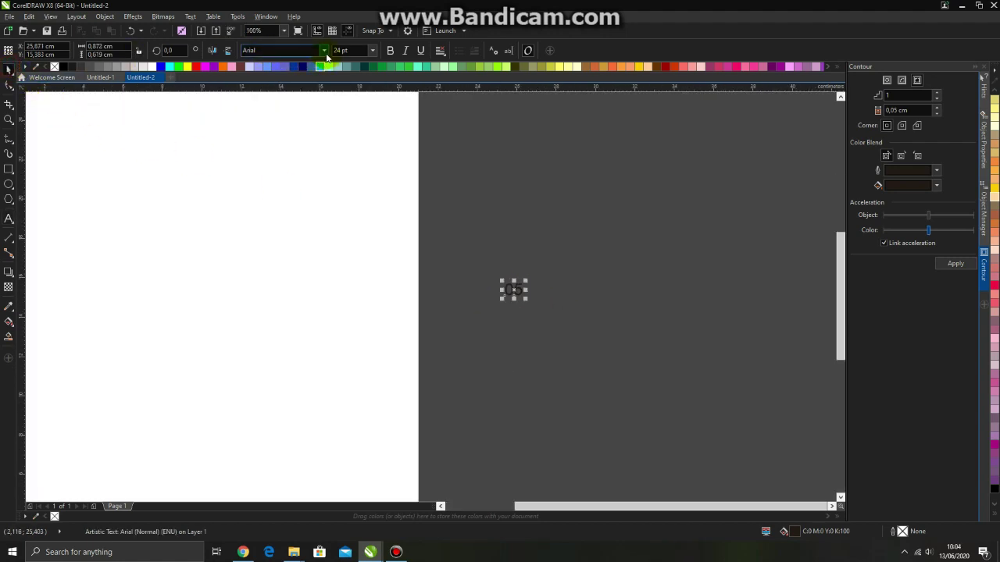
pyautogui.click(324, 50)
pyautogui.click(289, 81)
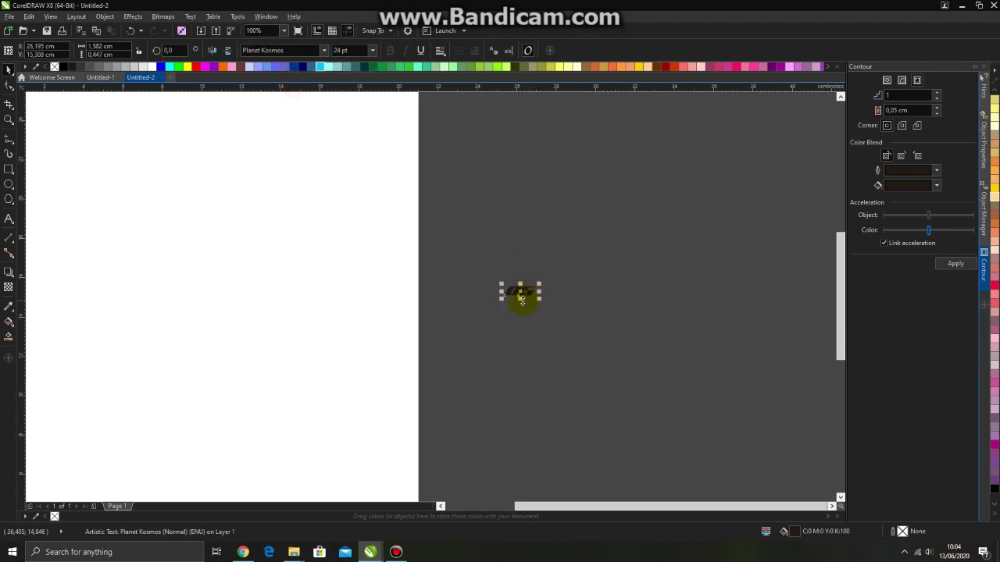
# Enlarge the "05" text to about 12 cm wide and 4.8 cm high and move it to the middle of the page.
pyautogui.moveTo(520, 299); pyautogui.dragTo(743, 146)
pyautogui.scroll(-2, 598, 250)
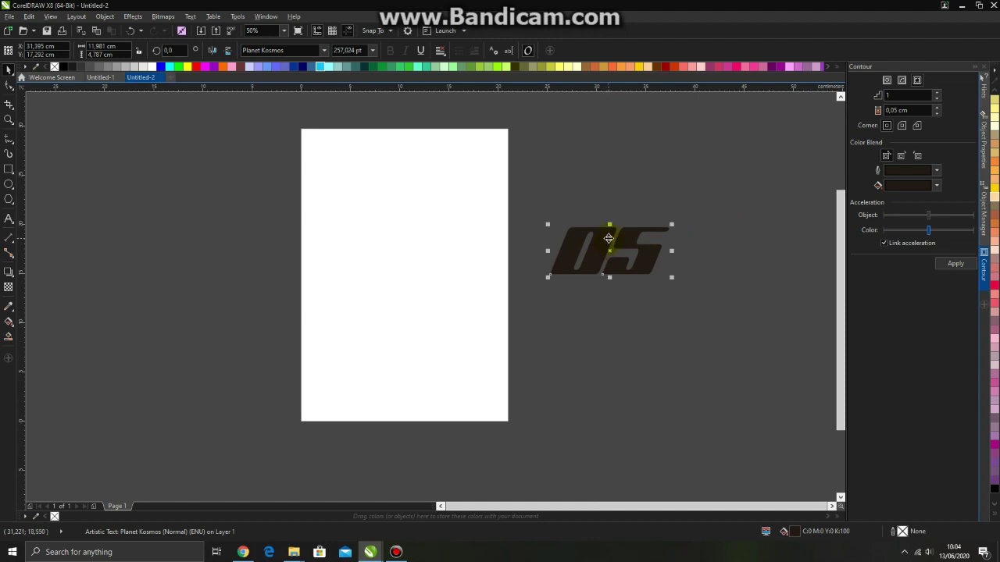
pyautogui.moveTo(609, 239); pyautogui.dragTo(385, 264)
pyautogui.scroll(2, 385, 264)
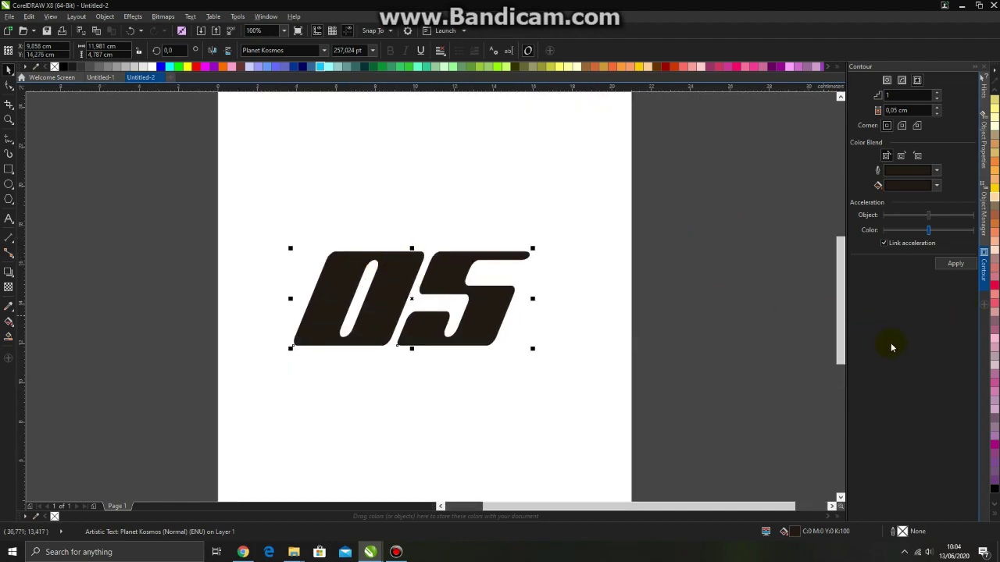
# Fill the "05" text with cyan and turn it into a diagonal fountain fill from cyan at the lower left to dark blue.
pyautogui.click(996, 522)
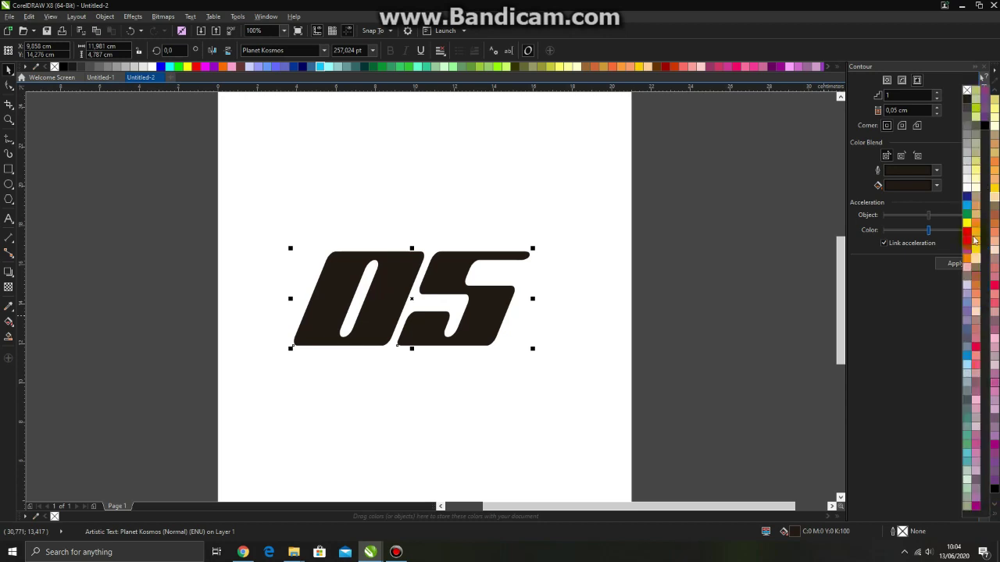
pyautogui.click(970, 210)
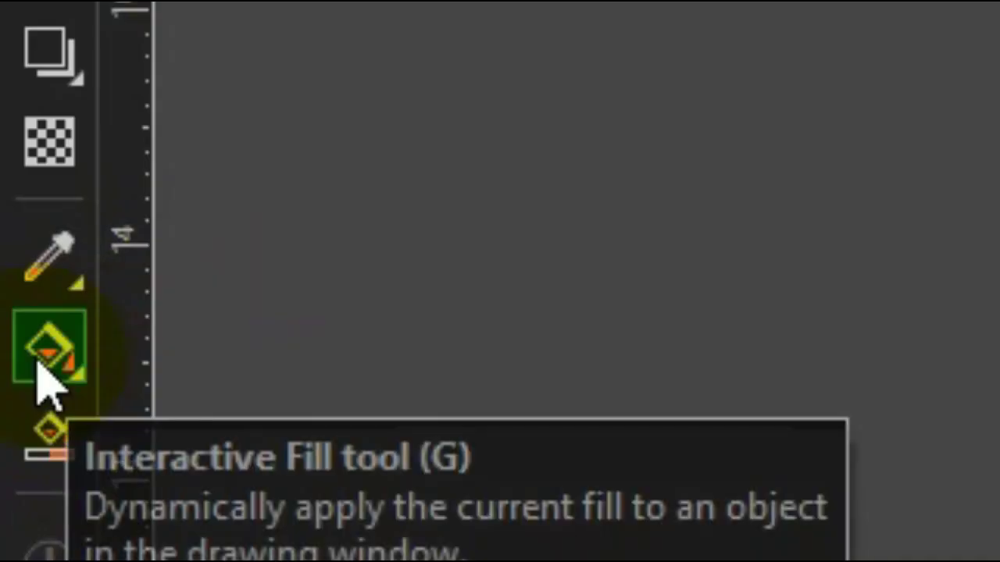
pyautogui.click(8, 324)
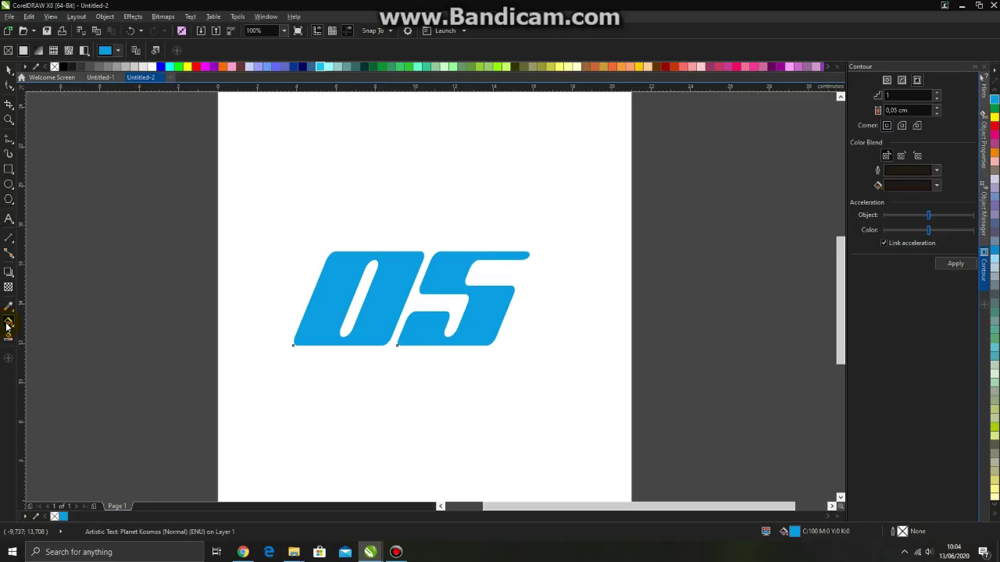
pyautogui.moveTo(328, 333); pyautogui.dragTo(456, 258)
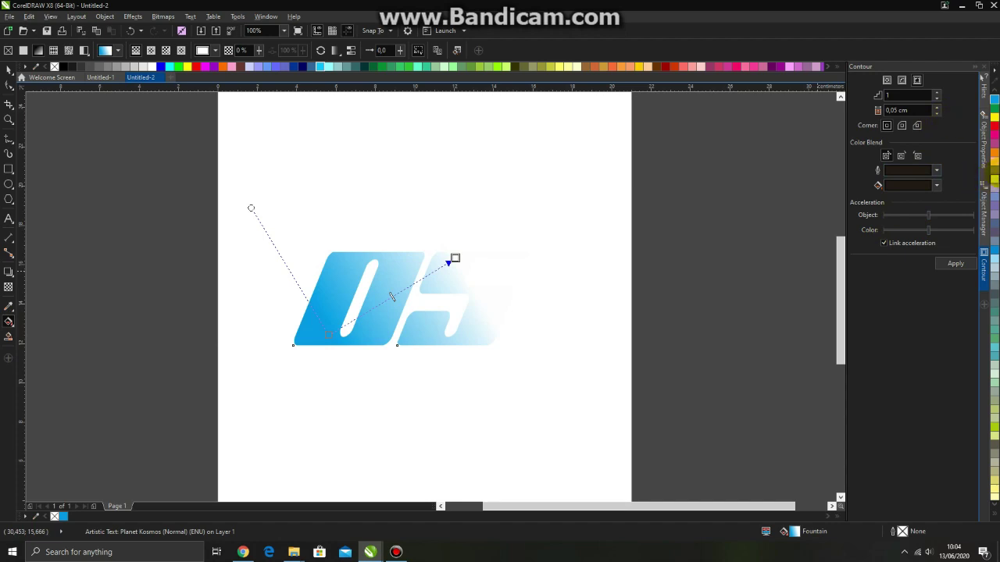
pyautogui.moveTo(996, 164); pyautogui.dragTo(456, 258)
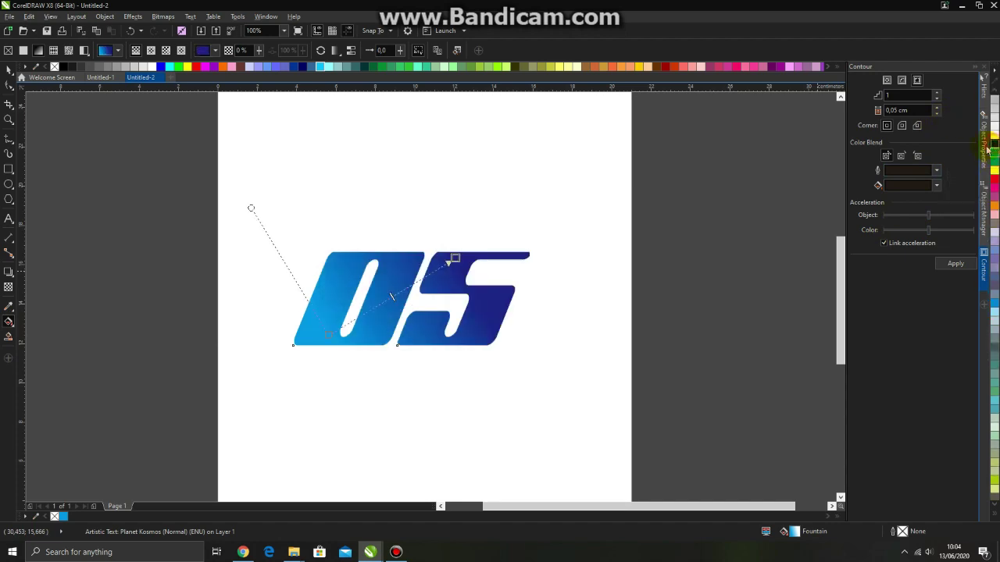
pyautogui.moveTo(487, 336); pyautogui.dragTo(451, 260)
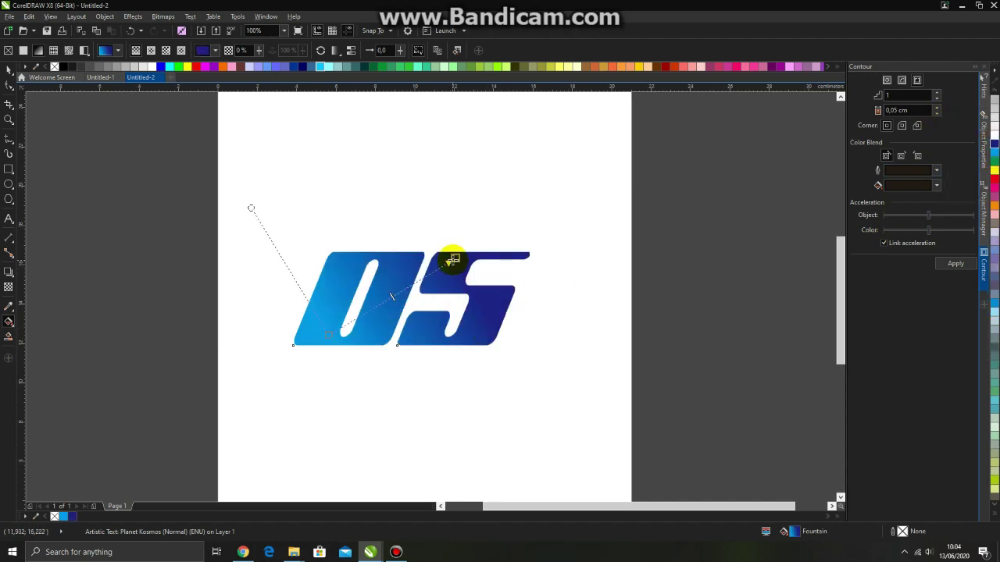
pyautogui.click(7, 70)
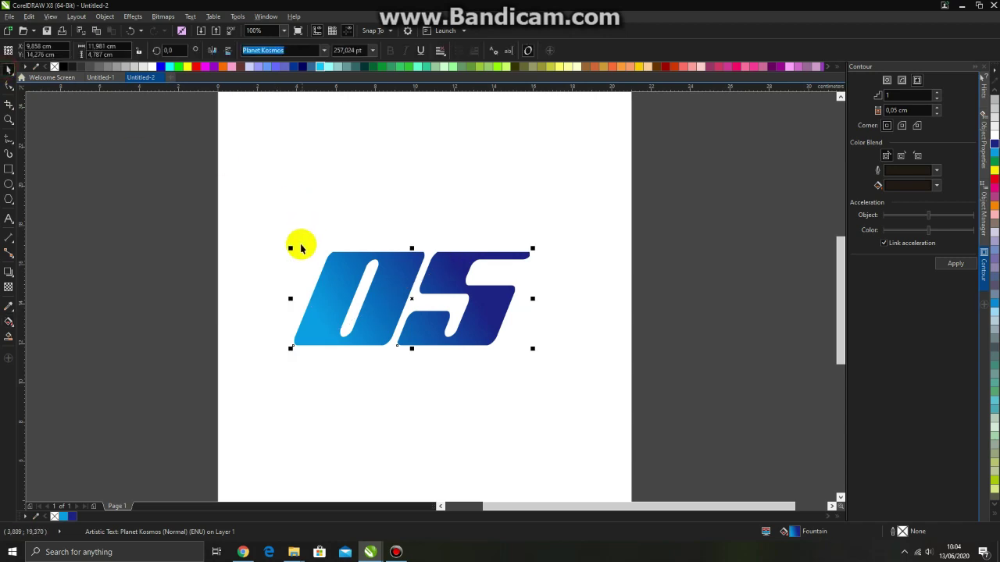
pyautogui.click(164, 279)
# Draw a closed polyline sliver, about 21.6 by 8.4 cm, rising diagonally across the digits, filled cyan with no outline.
pyautogui.click(13, 146)
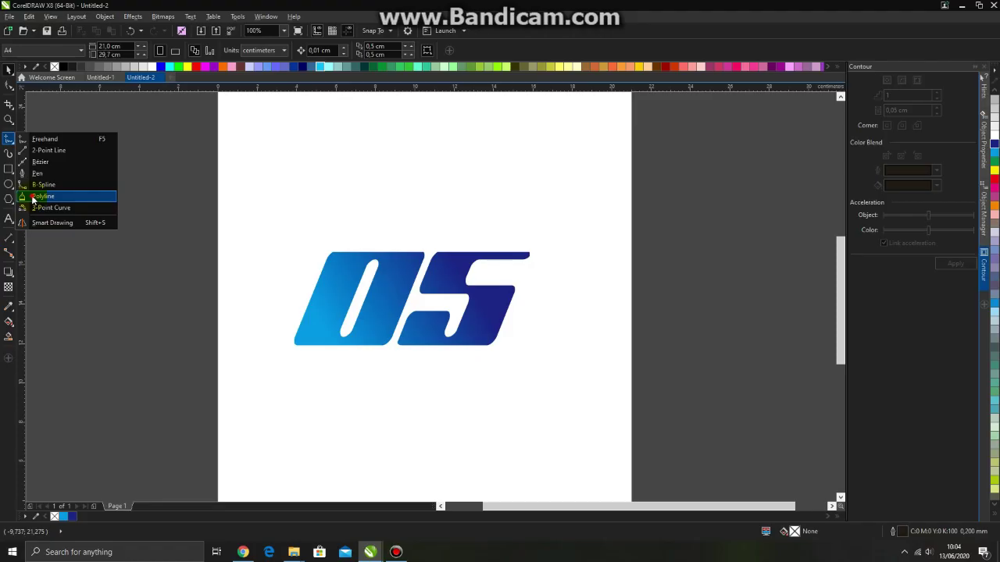
pyautogui.click(43, 197)
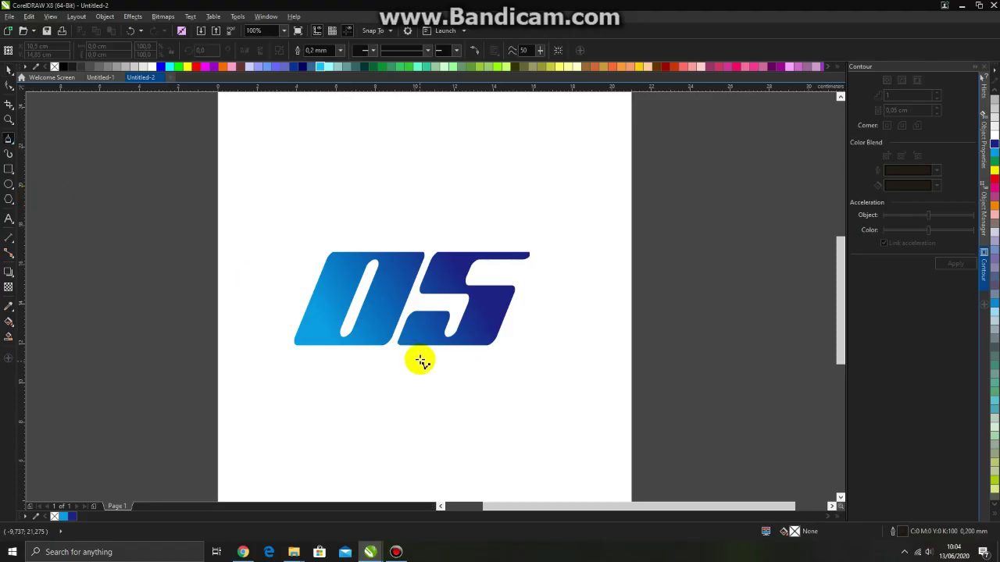
pyautogui.click(238, 341)
pyautogui.click(602, 231)
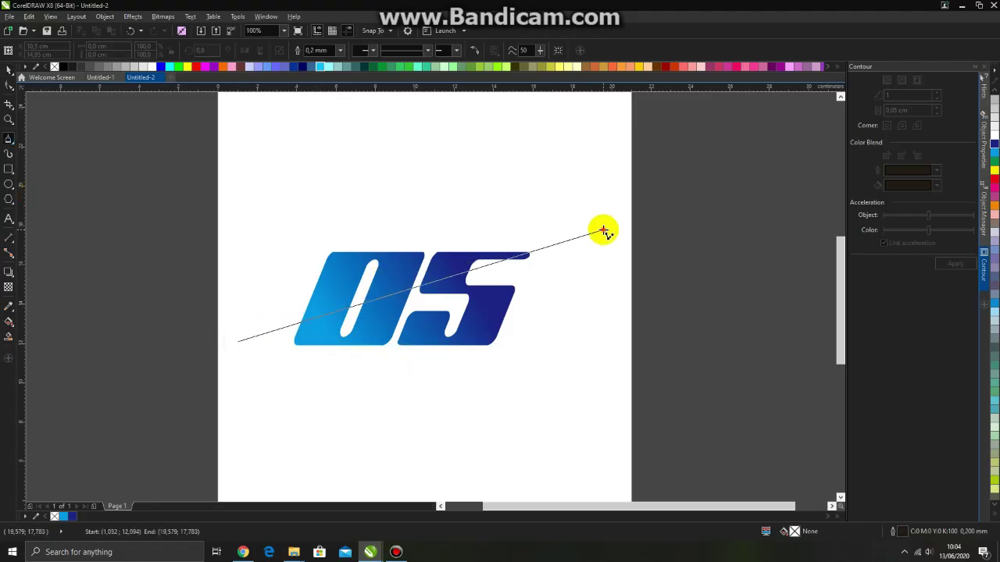
pyautogui.click(178, 394)
pyautogui.click(238, 342)
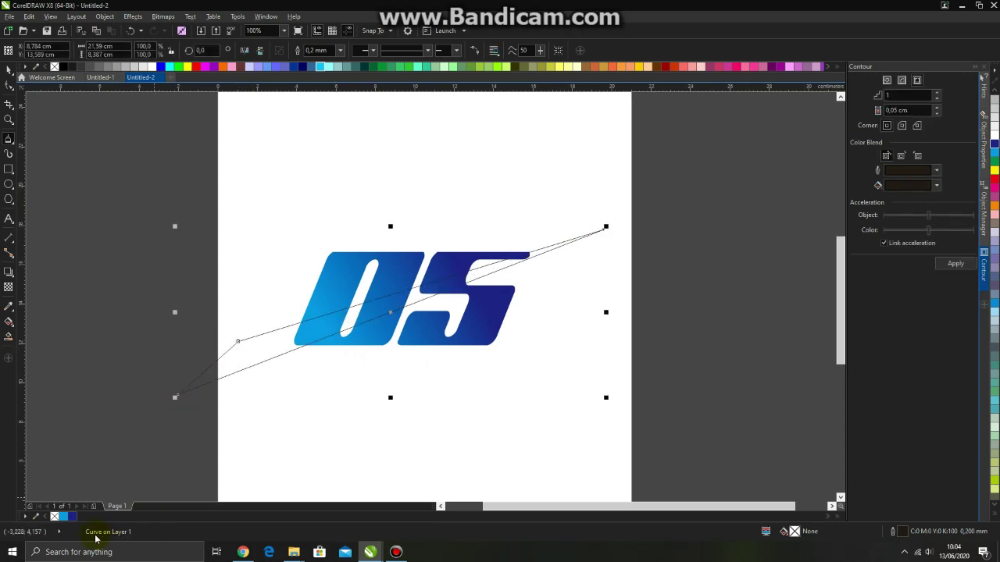
pyautogui.click(64, 517)
pyautogui.rightClick(54, 518)
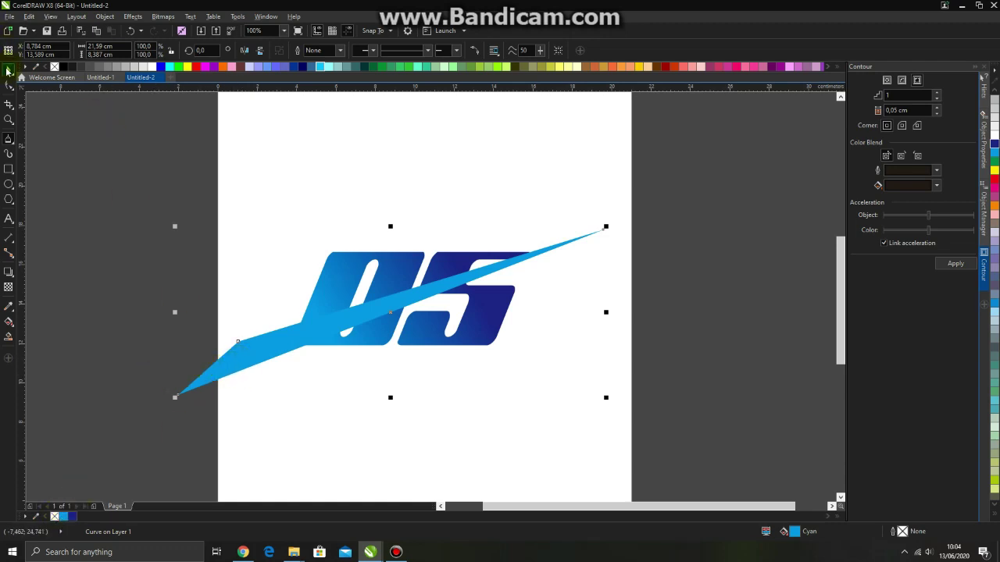
# PowerClip the cyan sliver inside the "05" text.
pyautogui.rightClick(250, 358)
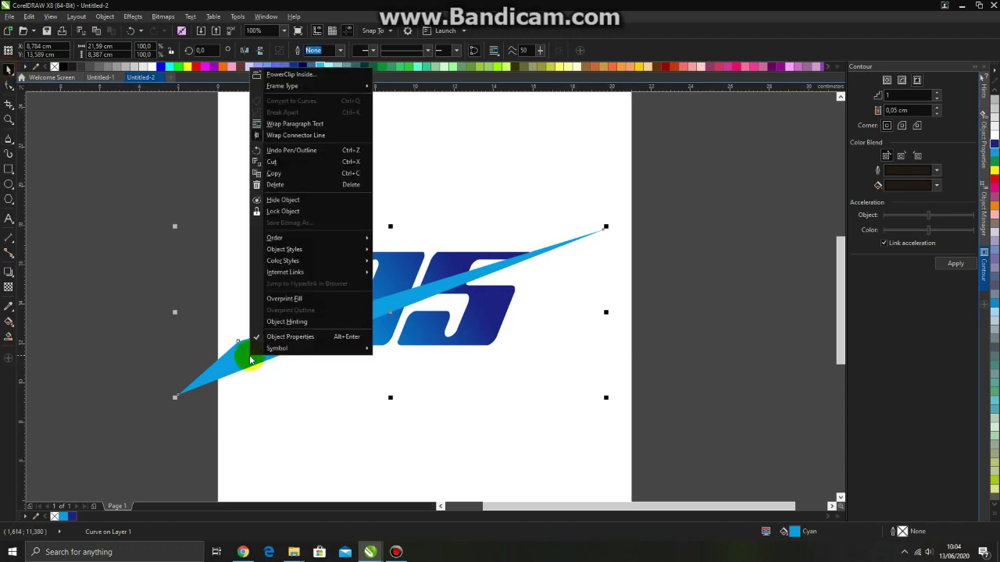
pyautogui.moveTo(294, 229)
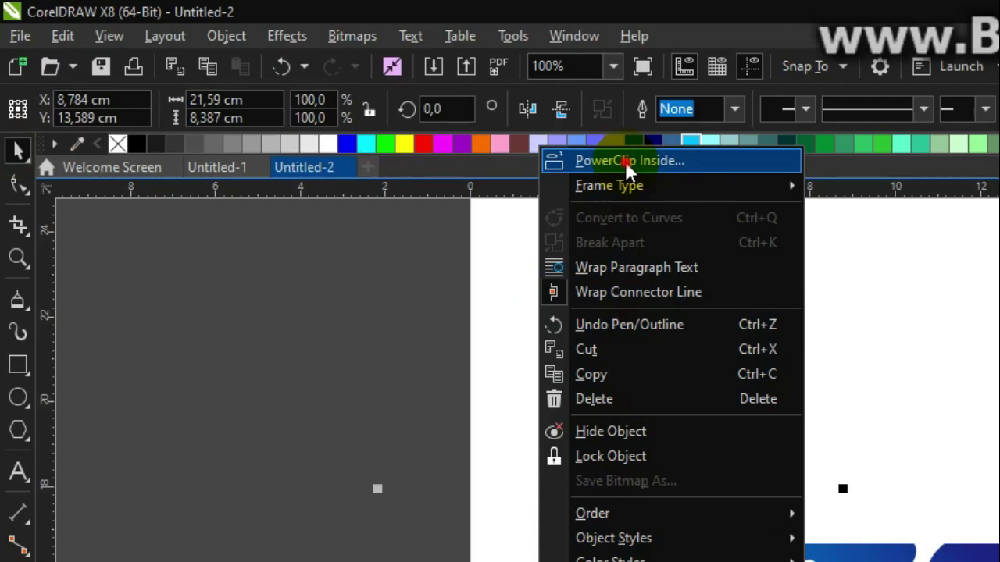
pyautogui.click(625, 161)
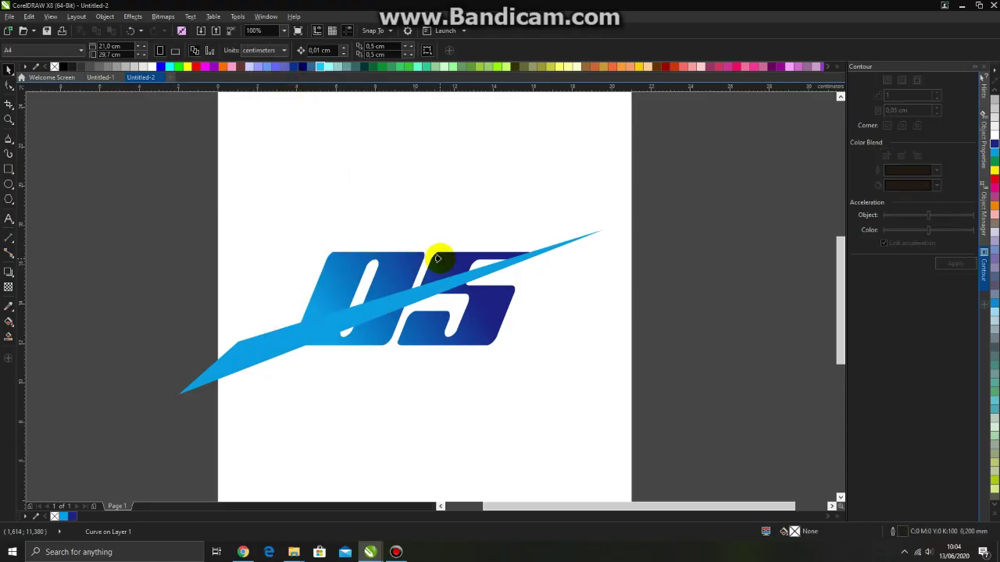
pyautogui.click(438, 259)
# Edit the PowerClip contents and give the sliver a fountain fill from cyan to dark blue along its length.
pyautogui.rightClick(441, 257)
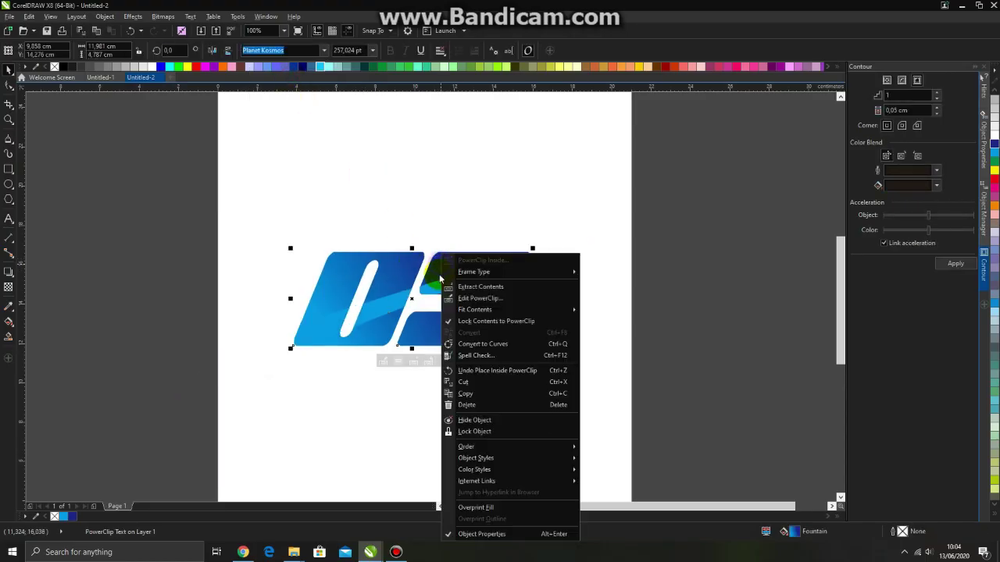
pyautogui.click(485, 299)
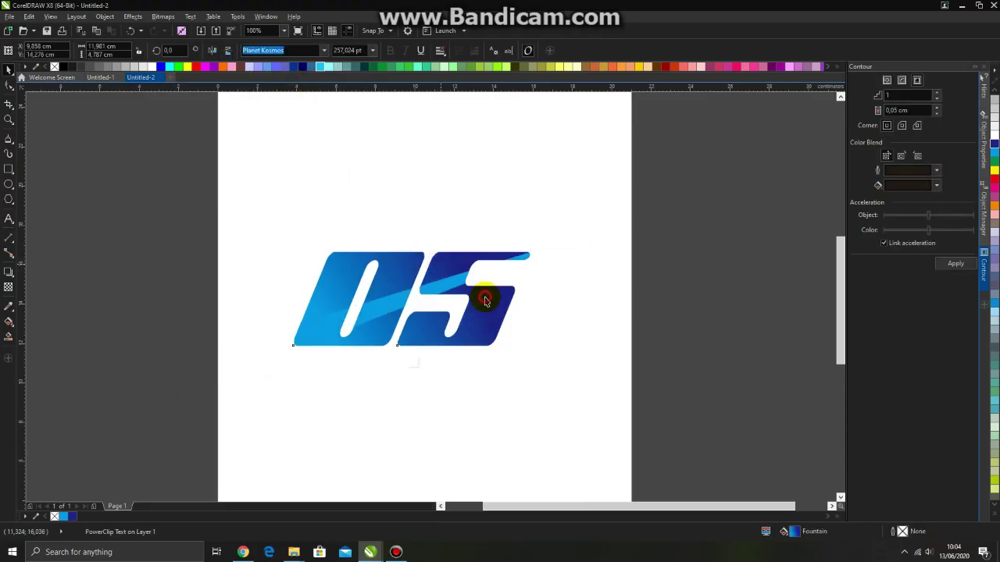
pyautogui.click(8, 322)
pyautogui.moveTo(299, 334); pyautogui.dragTo(549, 257)
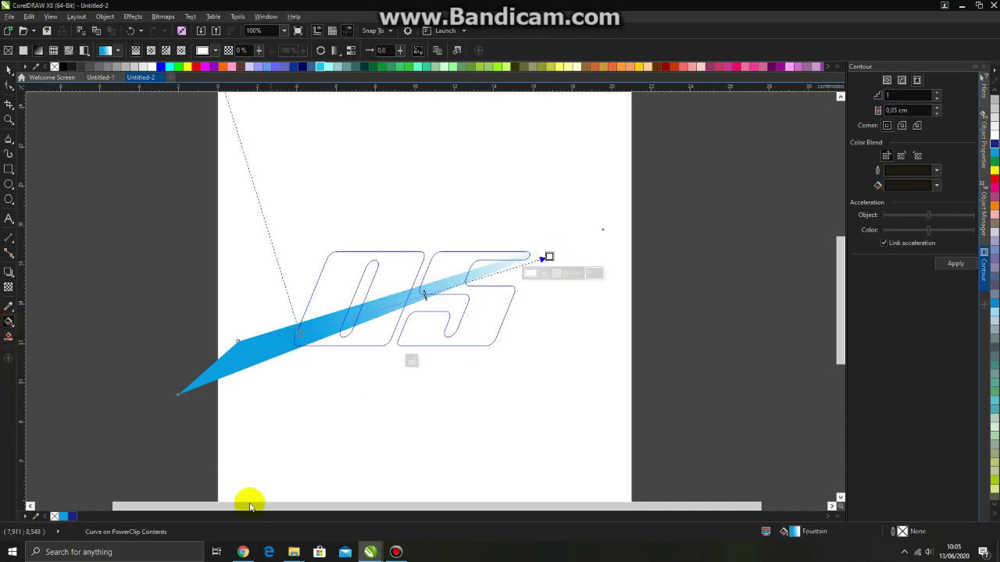
pyautogui.click(72, 516)
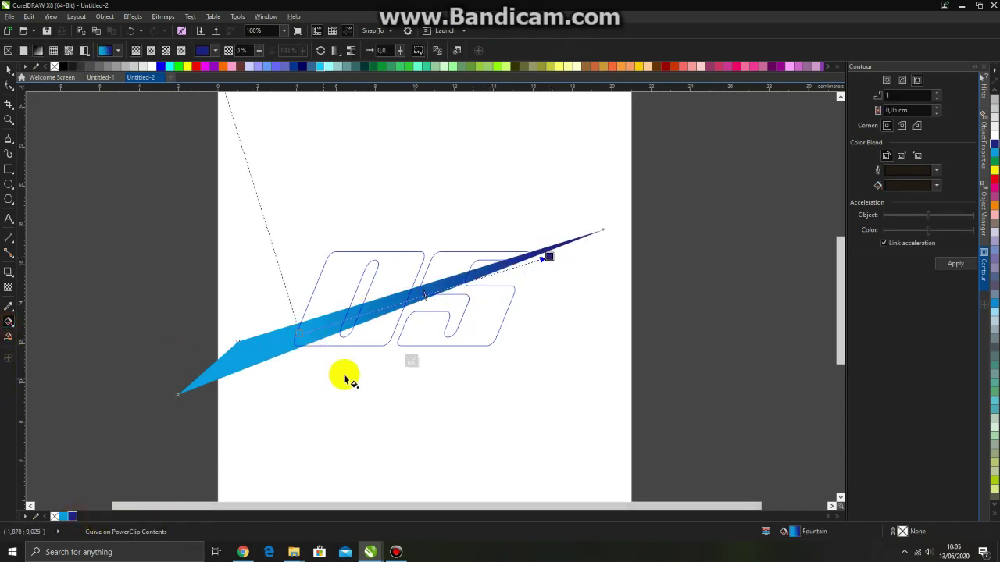
pyautogui.click(411, 360)
pyautogui.click(663, 333)
pyautogui.click(496, 294)
pyautogui.rightClick(495, 299)
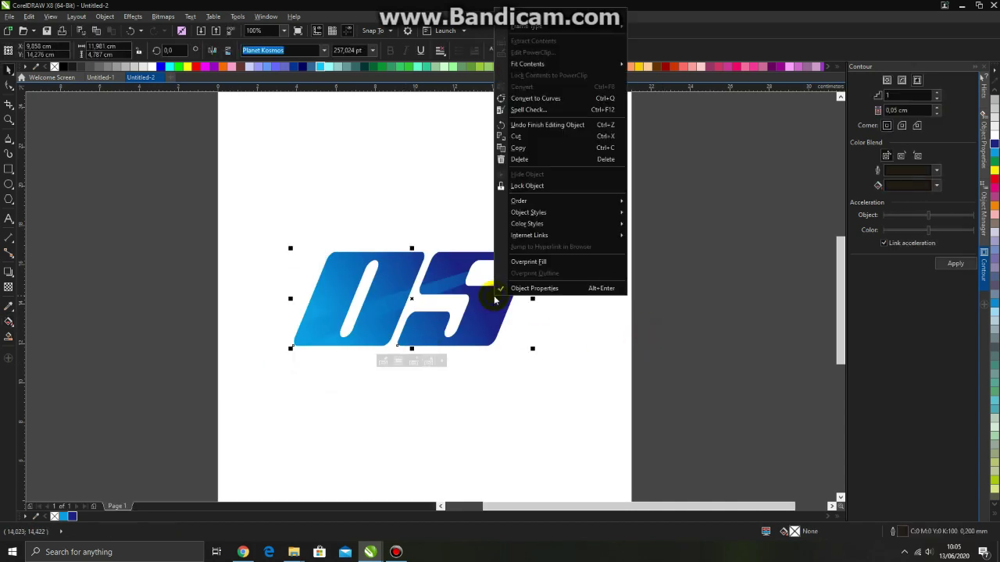
pyautogui.press('Escape')
pyautogui.click(547, 357)
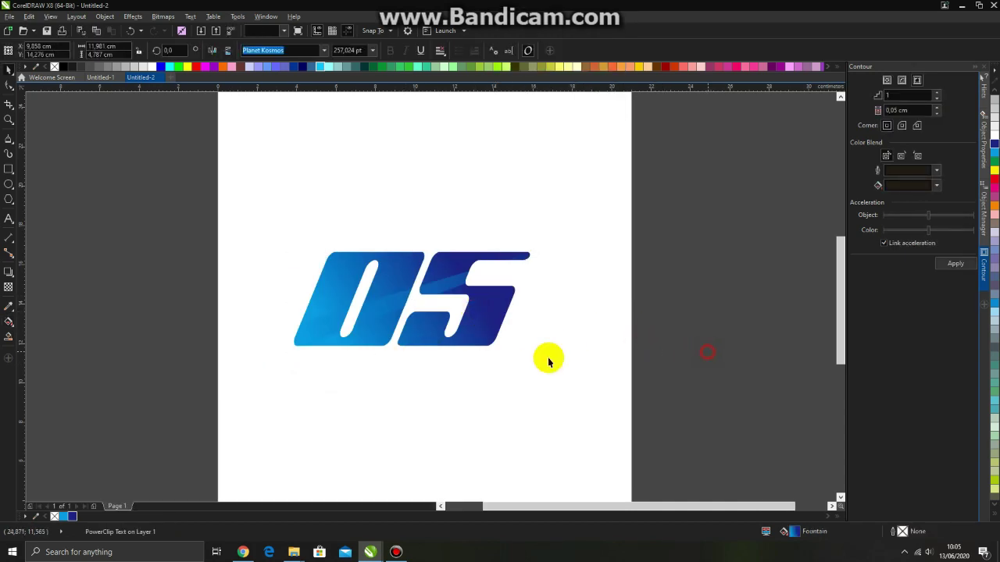
# Draw a second closed polyline sliver, about 16.7 by 3.8 cm, from the 0's lower part past the 5, and fill it dark blue.
pyautogui.click(16, 147)
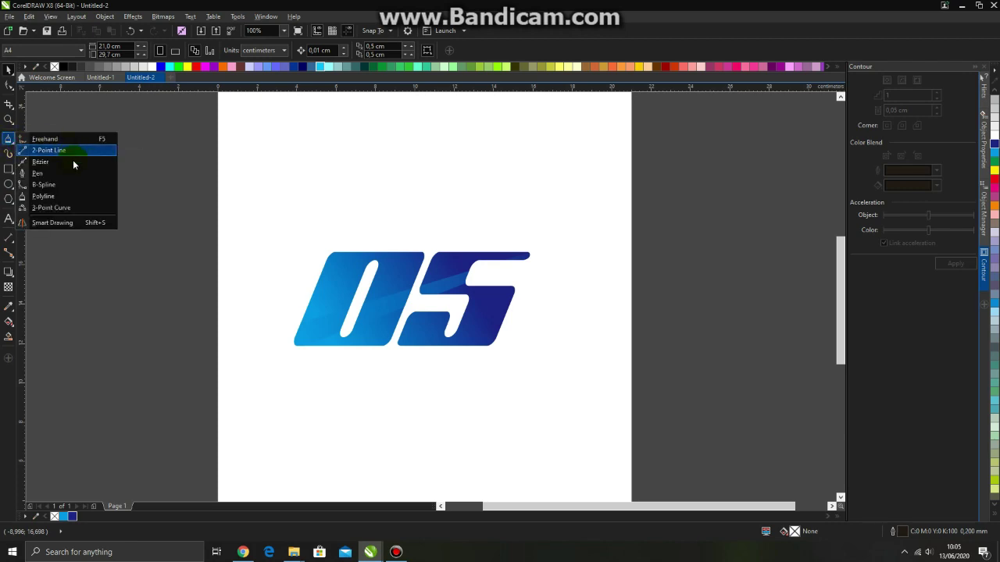
pyautogui.click(65, 196)
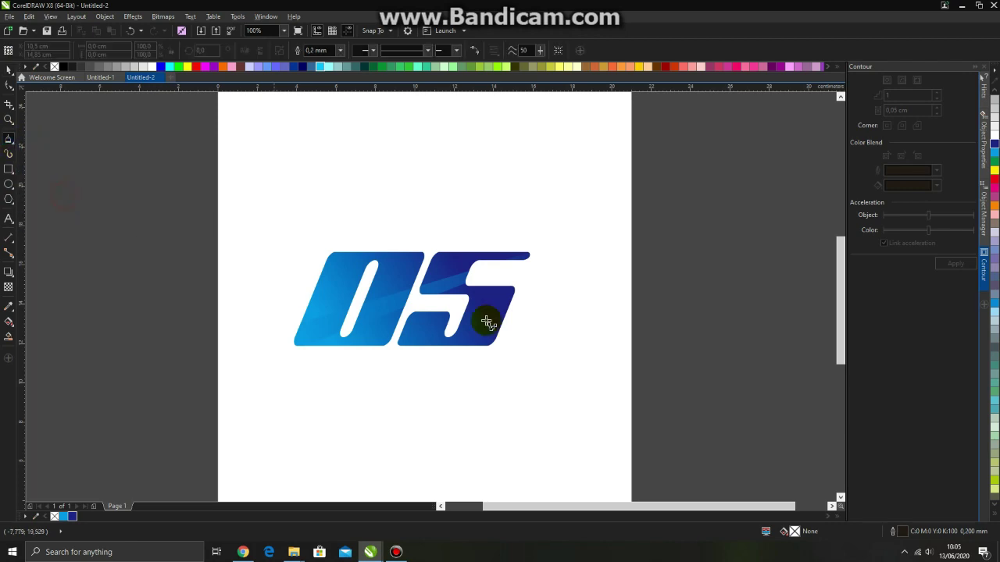
pyautogui.click(550, 262)
pyautogui.click(343, 334)
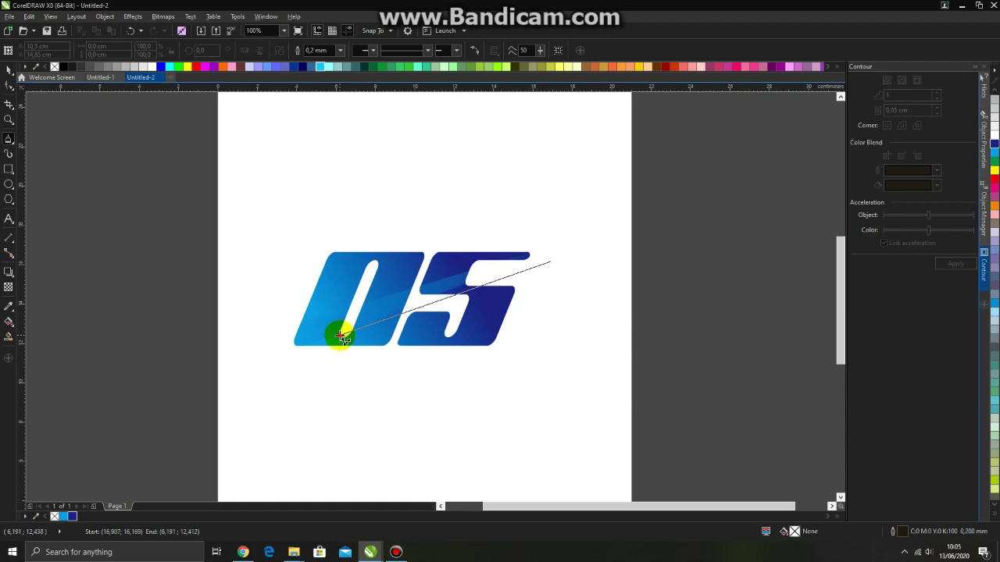
pyautogui.click(666, 270)
pyautogui.click(551, 263)
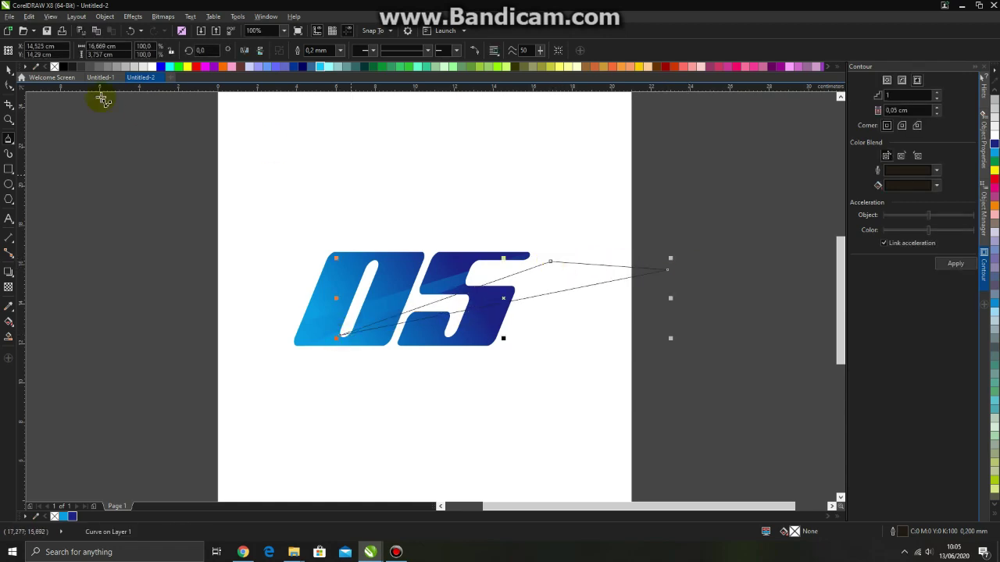
pyautogui.click(5, 71)
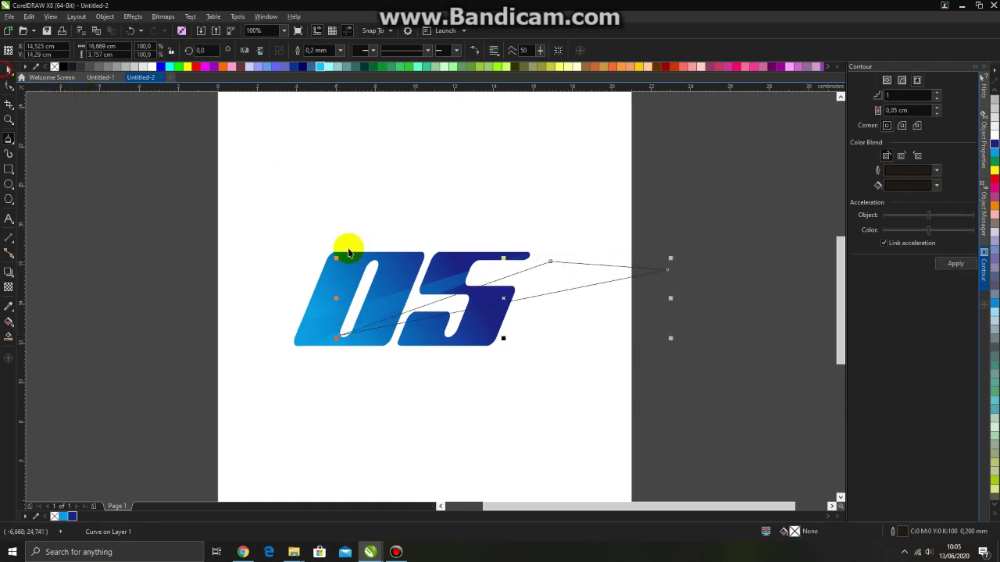
pyautogui.click(71, 516)
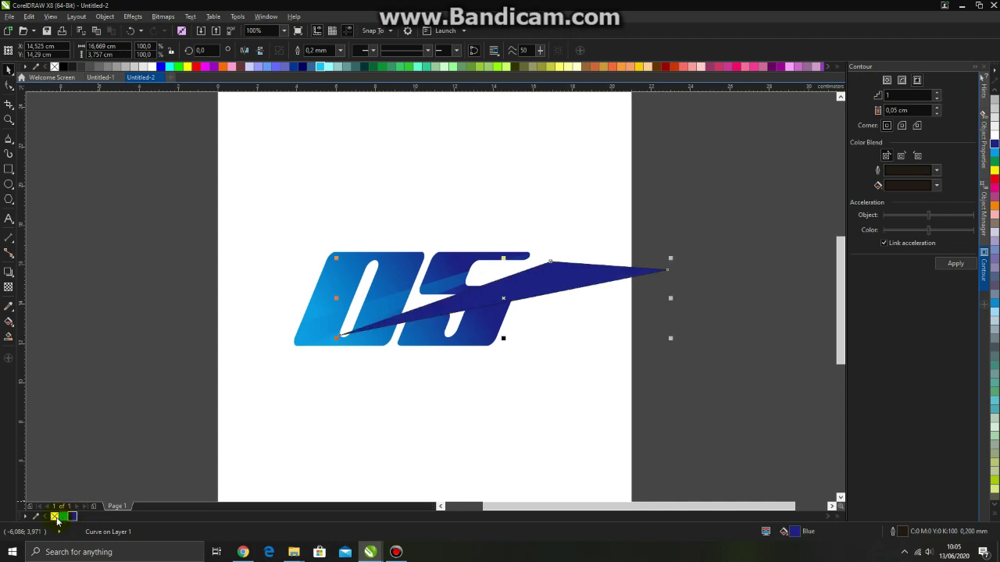
# Remove the outline from the lower dark blue sliver and PowerClip it inside the "05" text.
pyautogui.rightClick(54, 517)
pyautogui.rightClick(507, 300)
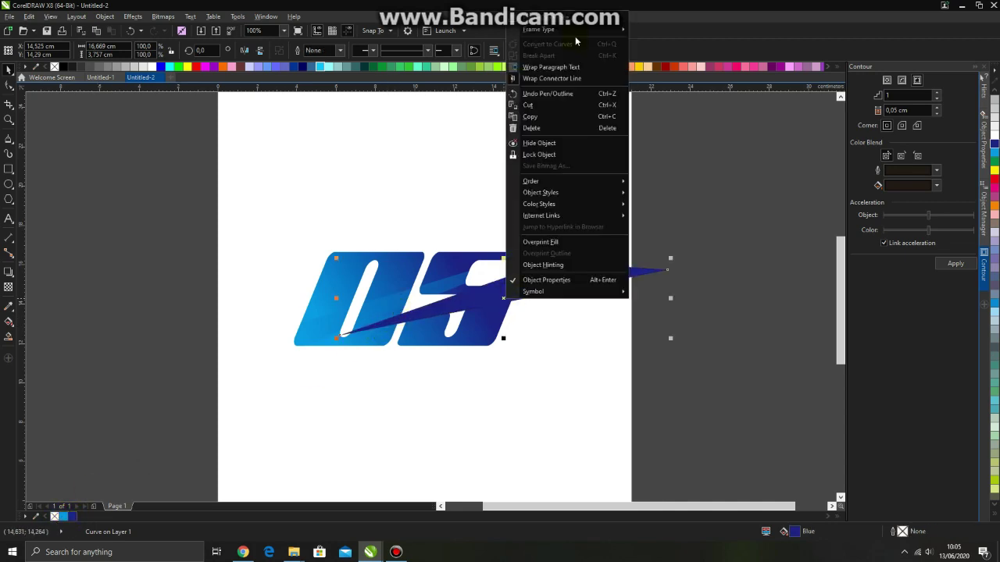
pyautogui.click(547, 160)
pyautogui.click(469, 262)
pyautogui.click(623, 309)
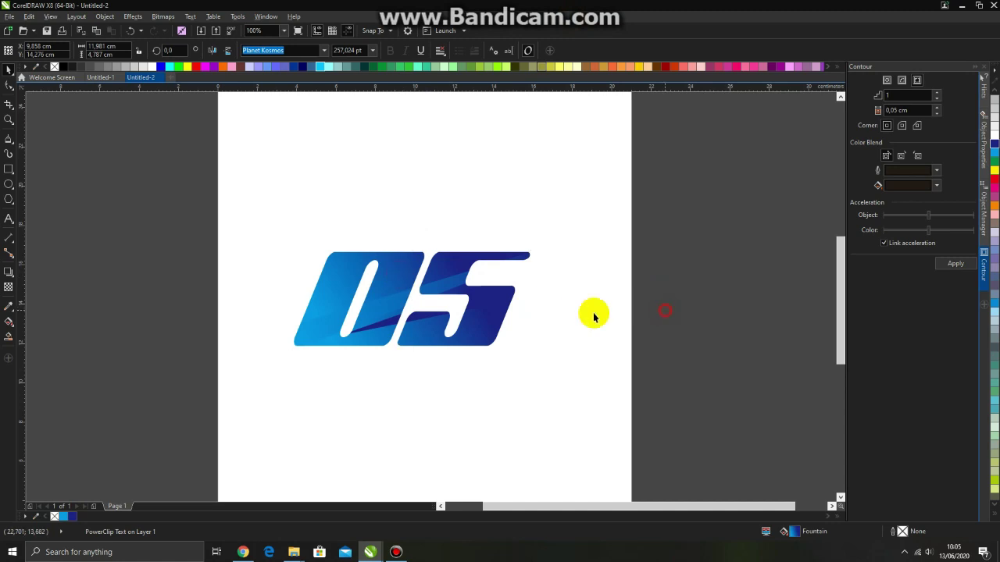
# Draw a closed polyline sliver, about 14.7 by 4.1 cm, rising diagonally across the upper digits, filled dark blue with no outline.
pyautogui.scroll(-2, 480, 300)
pyautogui.scroll(4, 478, 299)
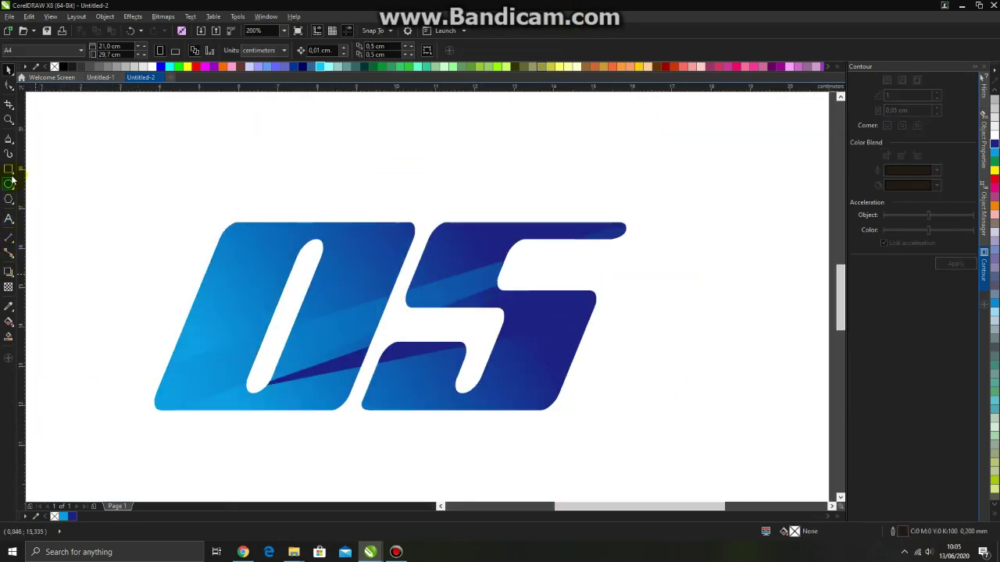
pyautogui.click(10, 142)
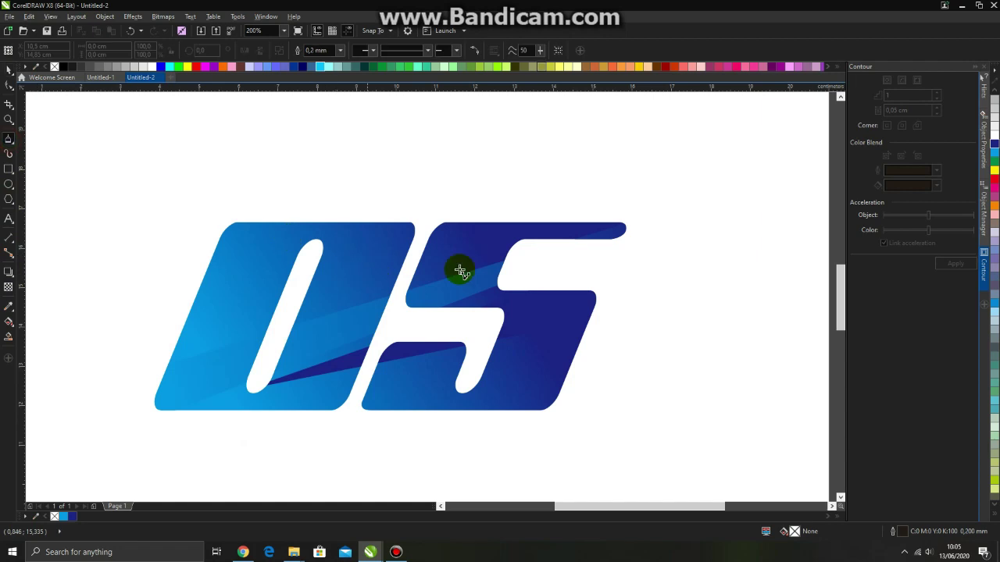
pyautogui.click(592, 201)
pyautogui.click(89, 361)
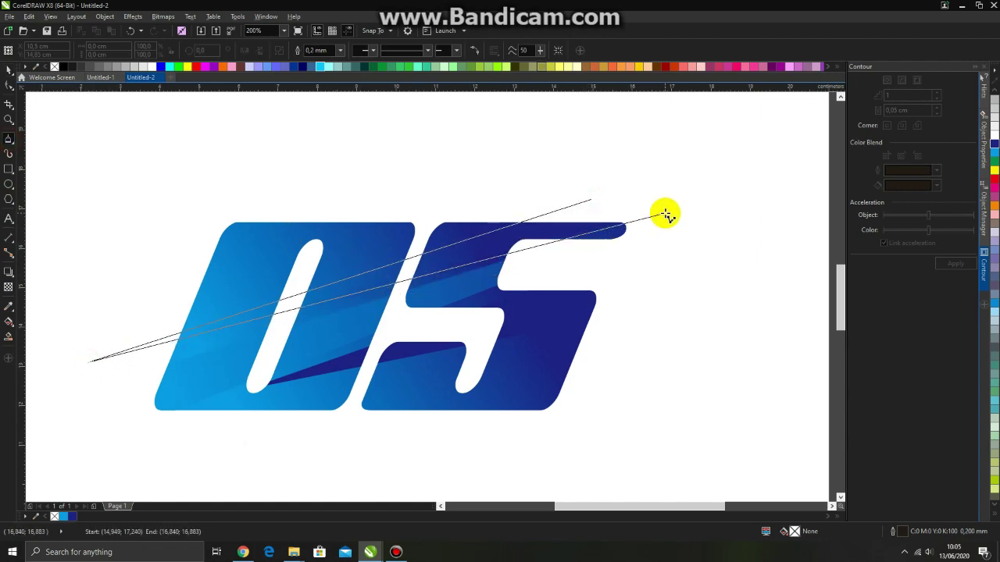
pyautogui.click(665, 213)
pyautogui.click(591, 200)
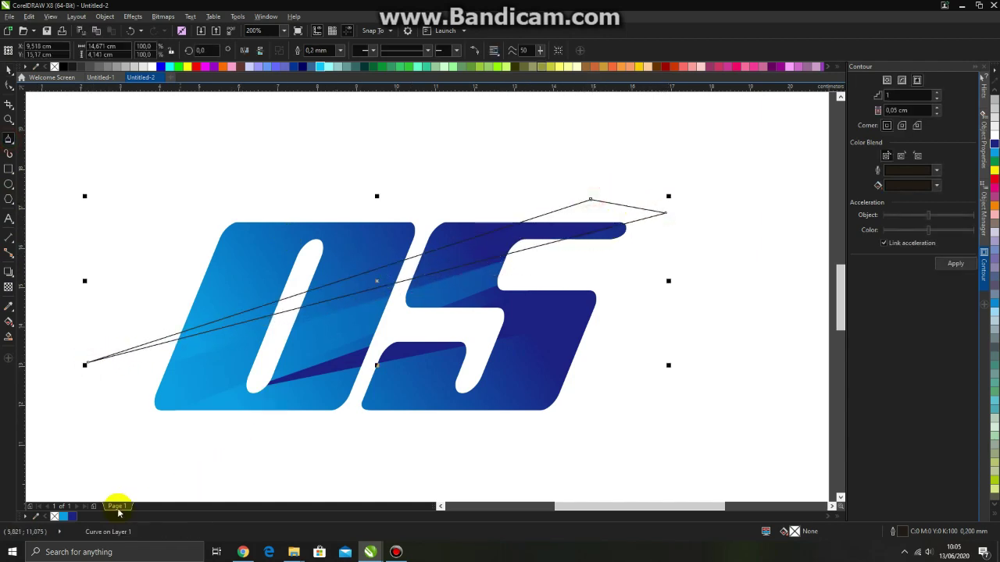
pyautogui.click(65, 518)
pyautogui.click(72, 516)
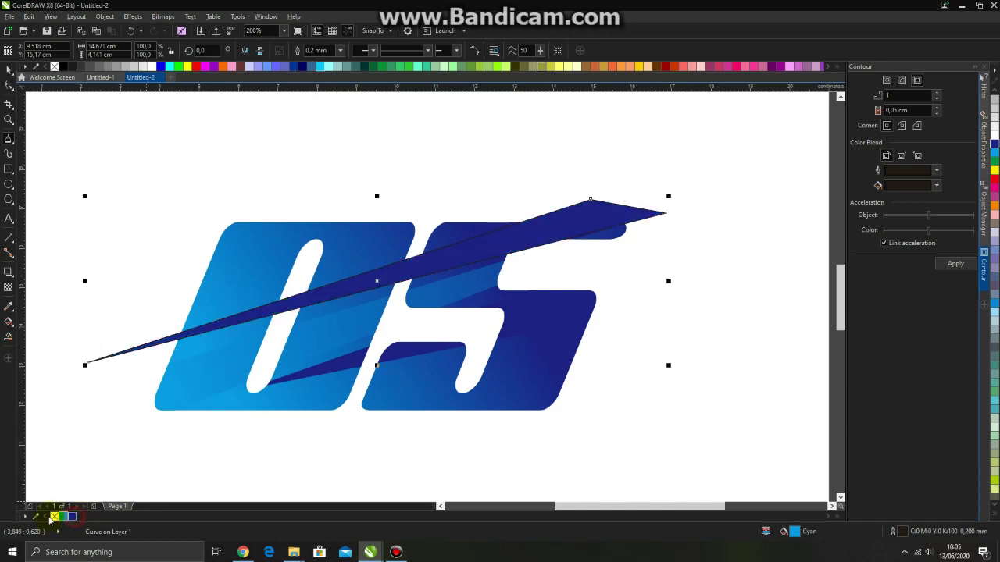
pyautogui.rightClick(53, 517)
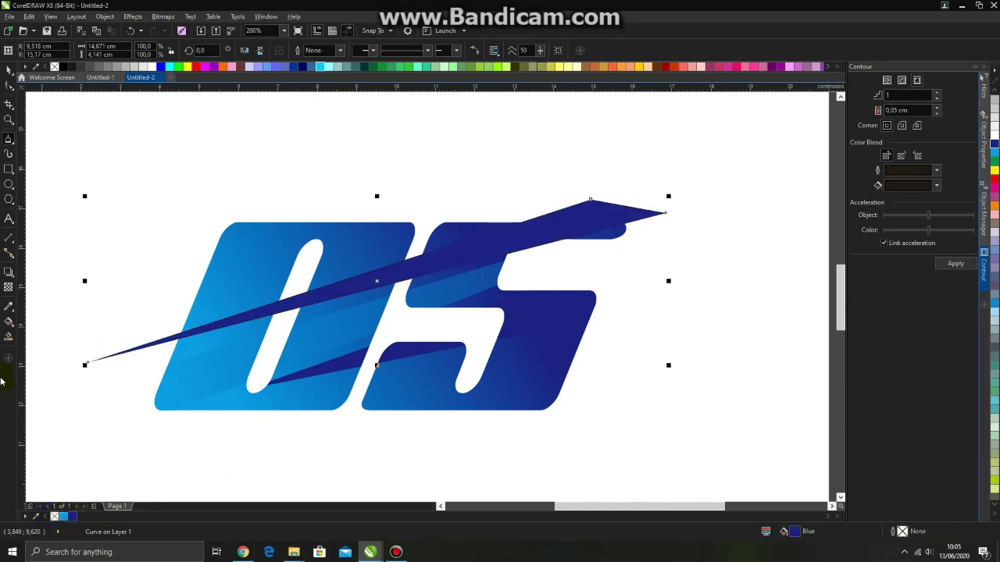
# Try to fade the upper dark blue sliver toward its lower tip with a linear transparency and PowerClip it inside the digits.
pyautogui.click(9, 287)
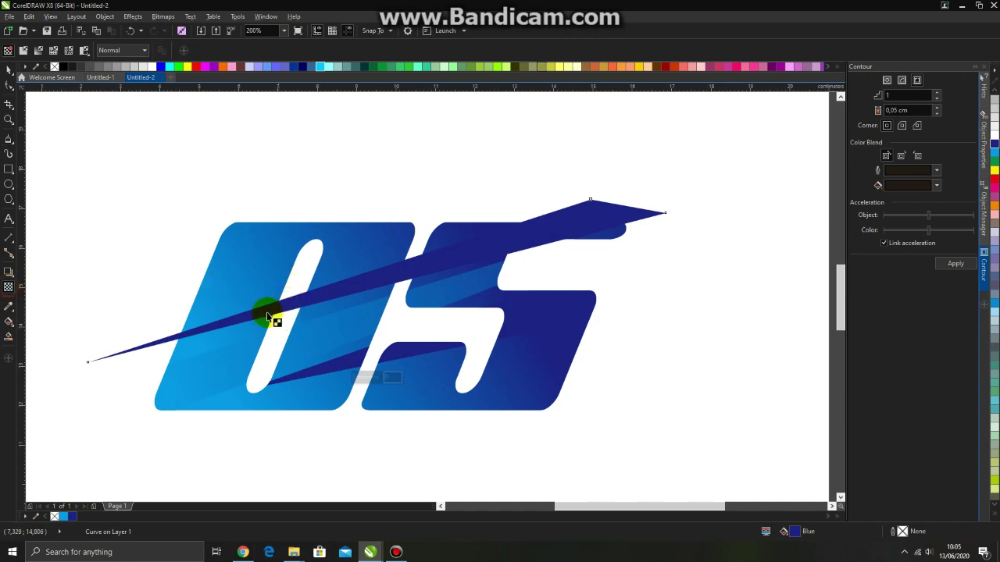
pyautogui.moveTo(596, 211); pyautogui.dragTo(236, 314)
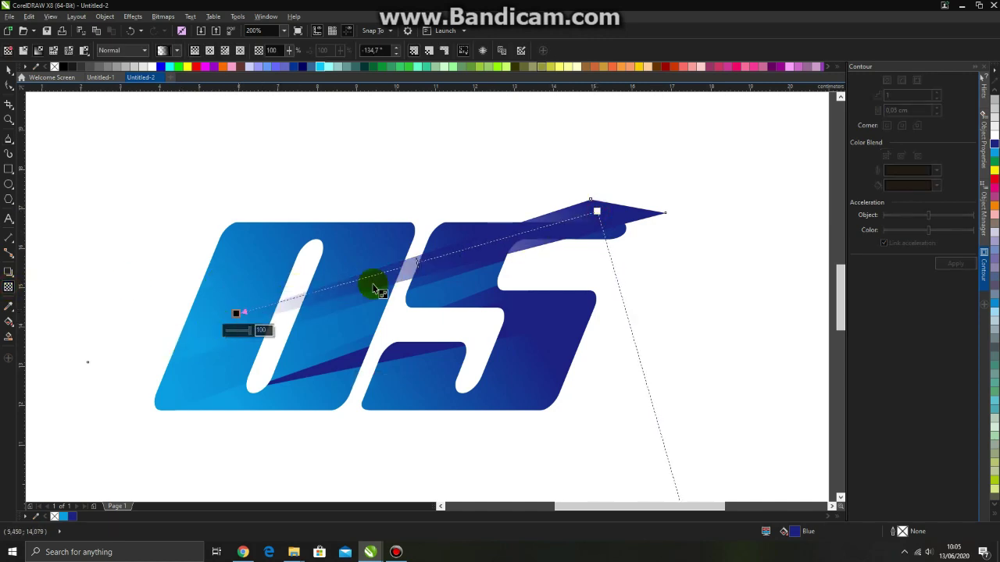
pyautogui.rightClick(438, 271)
pyautogui.click(474, 263)
pyautogui.click(361, 254)
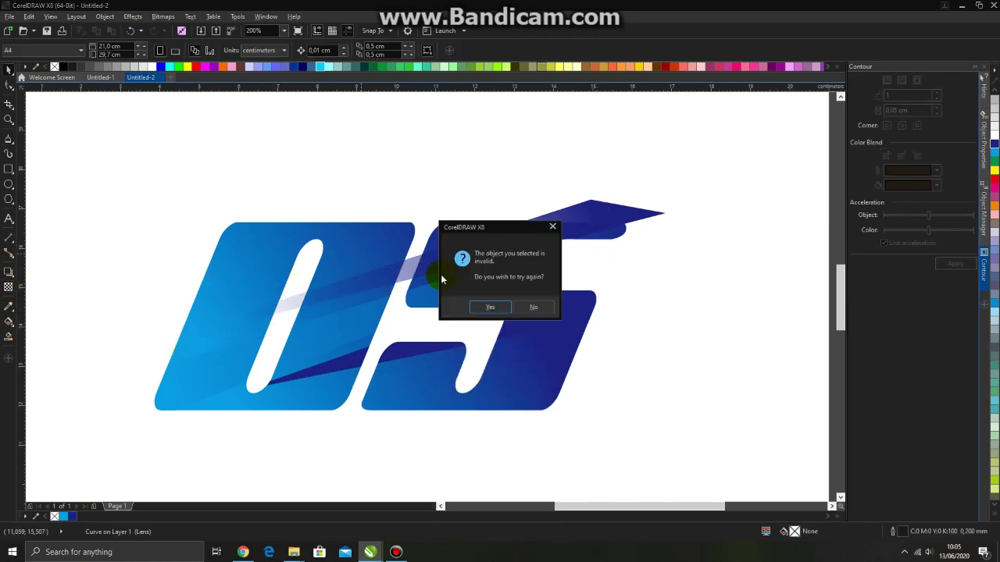
pyautogui.click(499, 308)
pyautogui.click(368, 245)
pyautogui.click(525, 309)
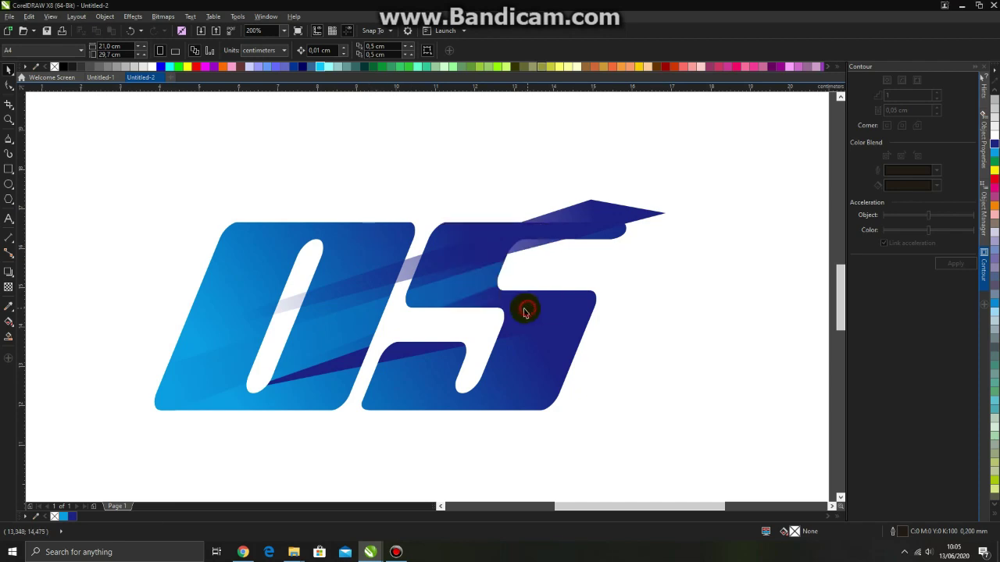
# Remove the transparency from the upper dark blue sliver.
pyautogui.click(419, 271)
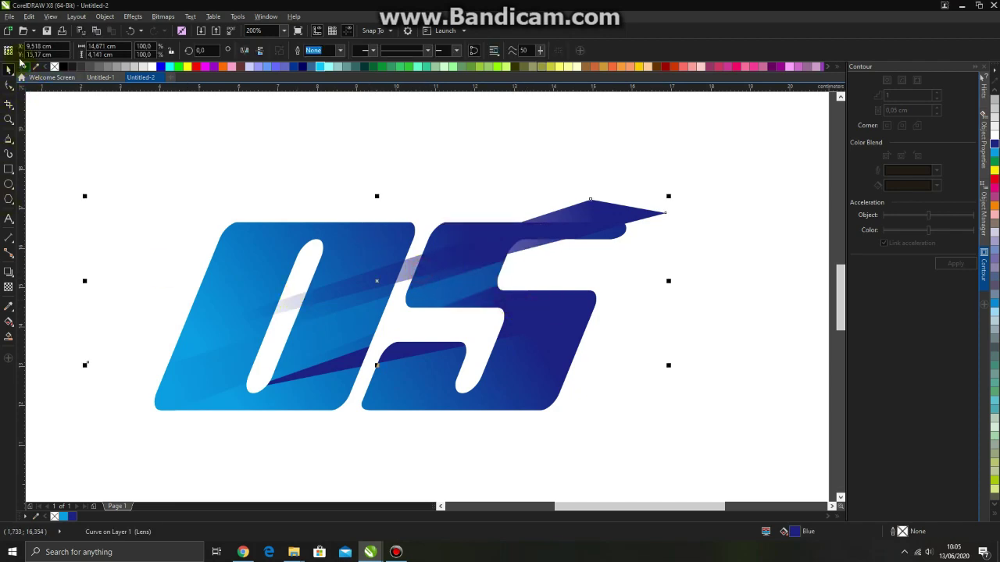
pyautogui.click(9, 286)
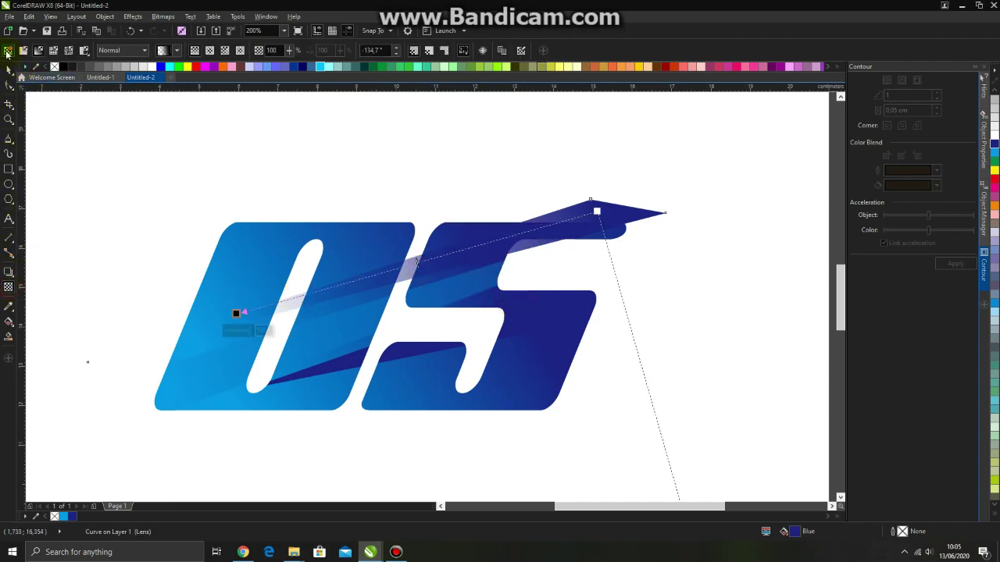
pyautogui.click(427, 292)
# PowerClip the upper dark blue sliver inside the "05" text.
pyautogui.rightClick(416, 268)
pyautogui.click(434, 260)
pyautogui.click(384, 243)
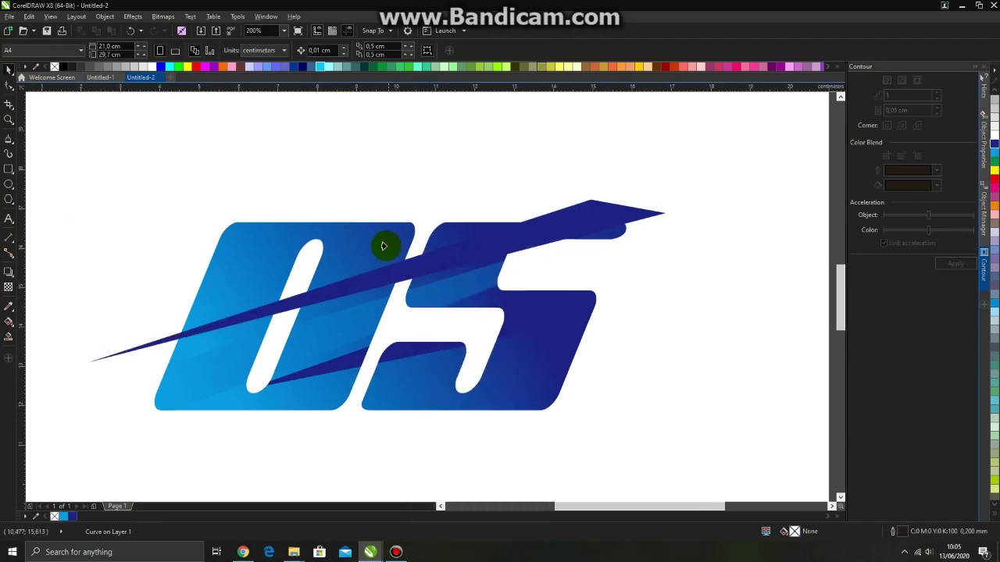
pyautogui.scroll(-2, 383, 243)
pyautogui.click(656, 318)
pyautogui.scroll(-2, 458, 313)
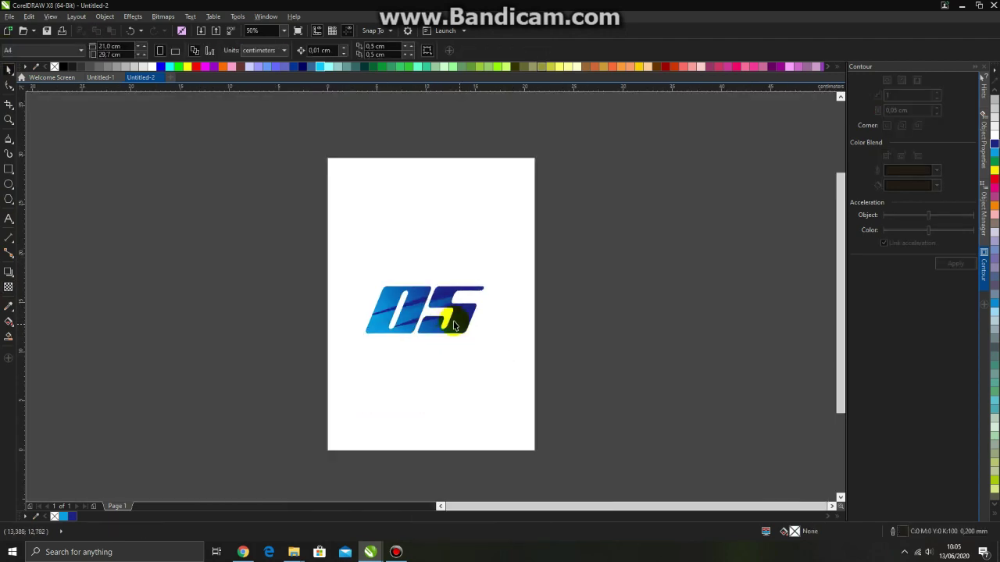
# Add a one-step outside contour with a 0.2 cm offset around the "05" text.
pyautogui.scroll(2, 448, 305)
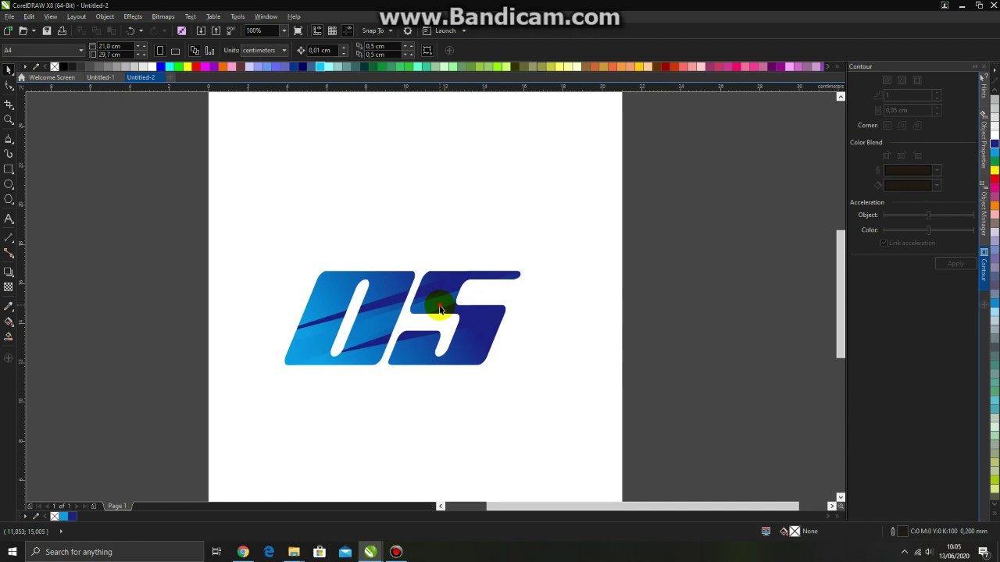
pyautogui.click(439, 307)
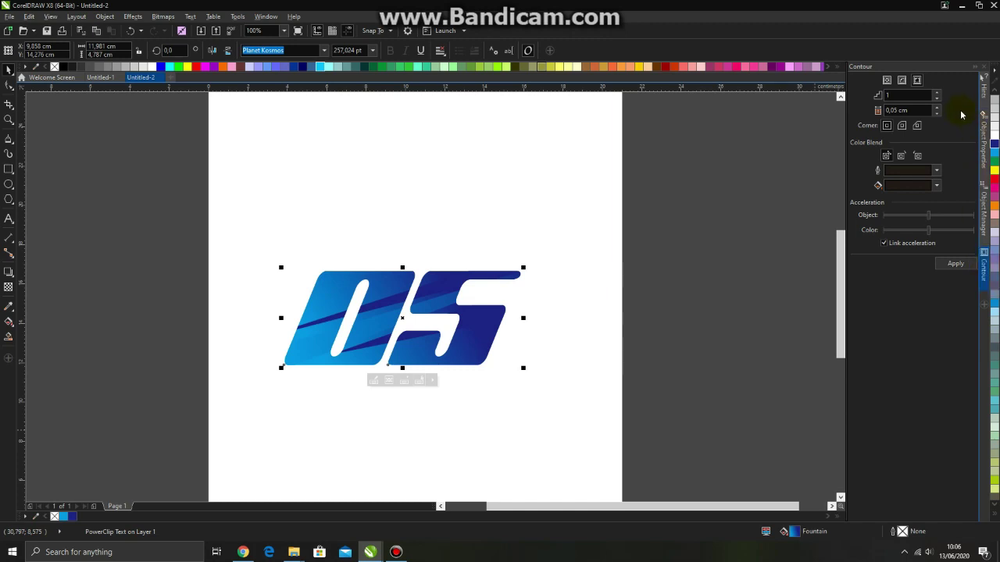
pyautogui.click(946, 265)
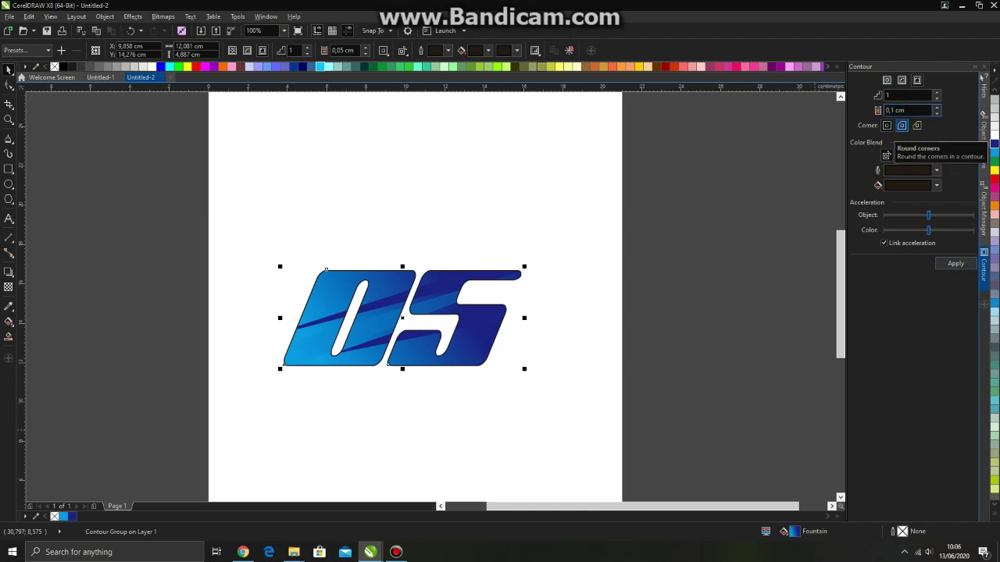
pyautogui.click(945, 267)
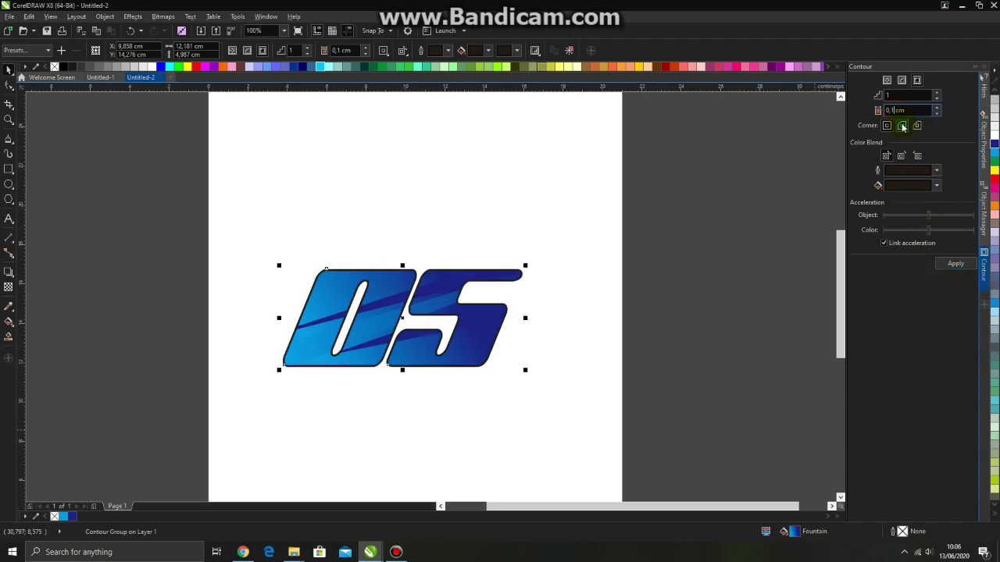
pyautogui.press('BackSpace')
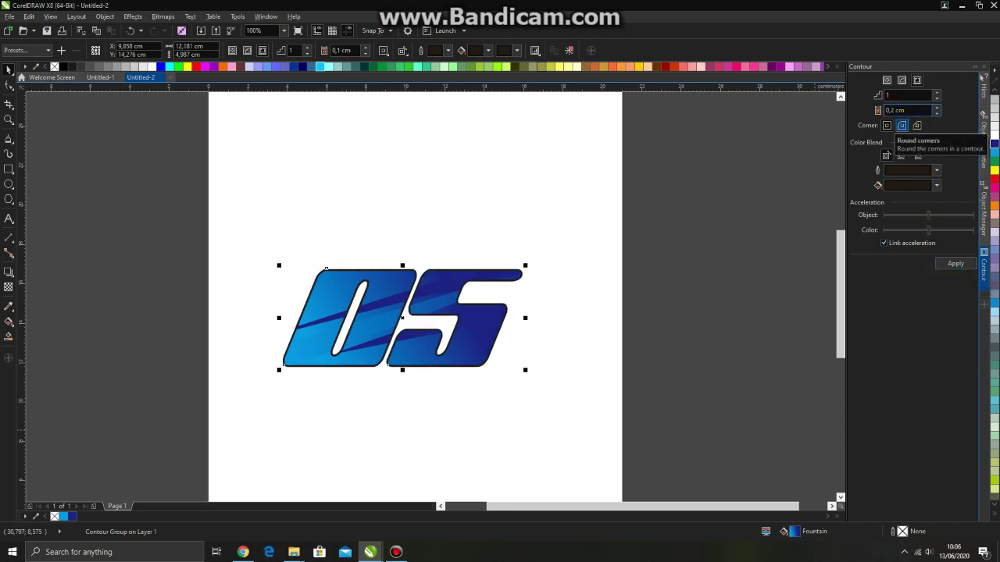
pyautogui.press('Return')
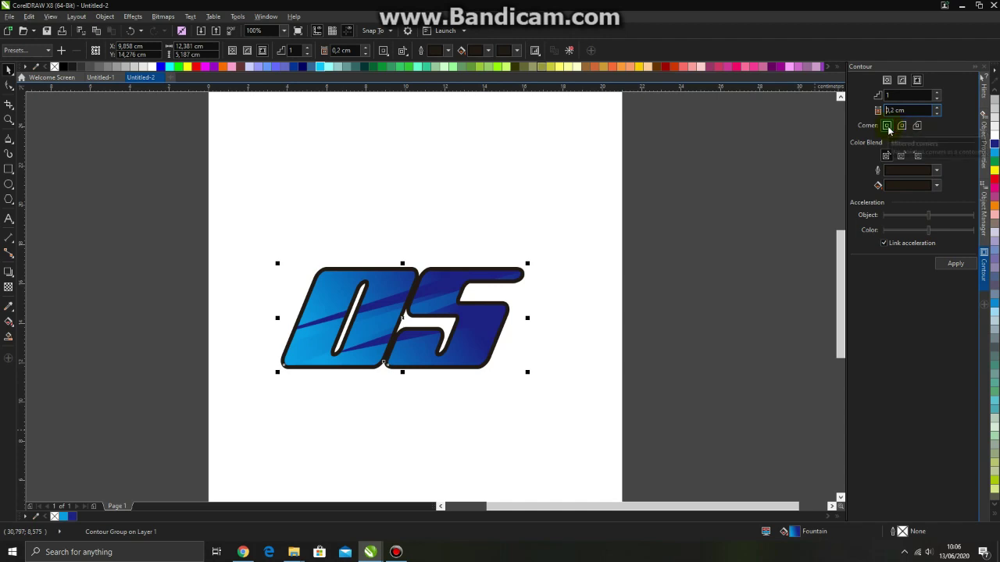
pyautogui.click(944, 267)
pyautogui.press('Escape')
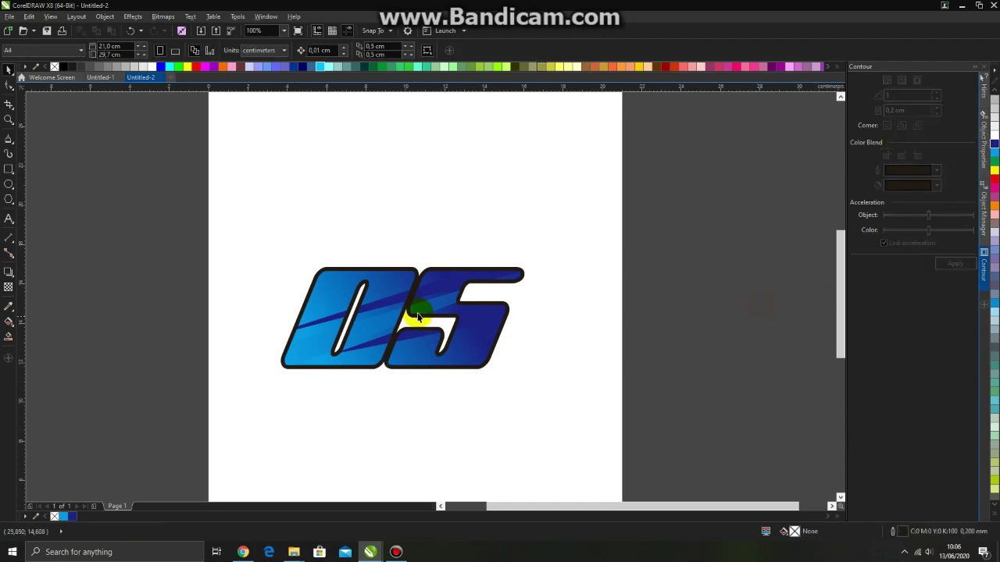
# Move the contoured "05" slightly up and to the right, and break its contour group apart.
pyautogui.scroll(4, 417, 284)
pyautogui.scroll(-2, 447, 182)
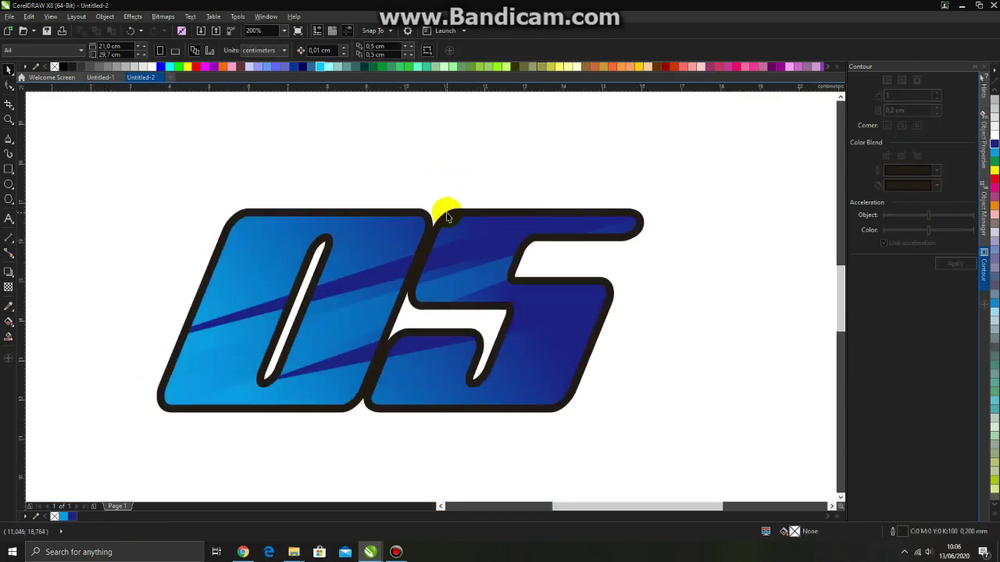
pyautogui.click(456, 188)
pyautogui.moveTo(455, 187); pyautogui.dragTo(460, 224)
pyautogui.rightClick(474, 203)
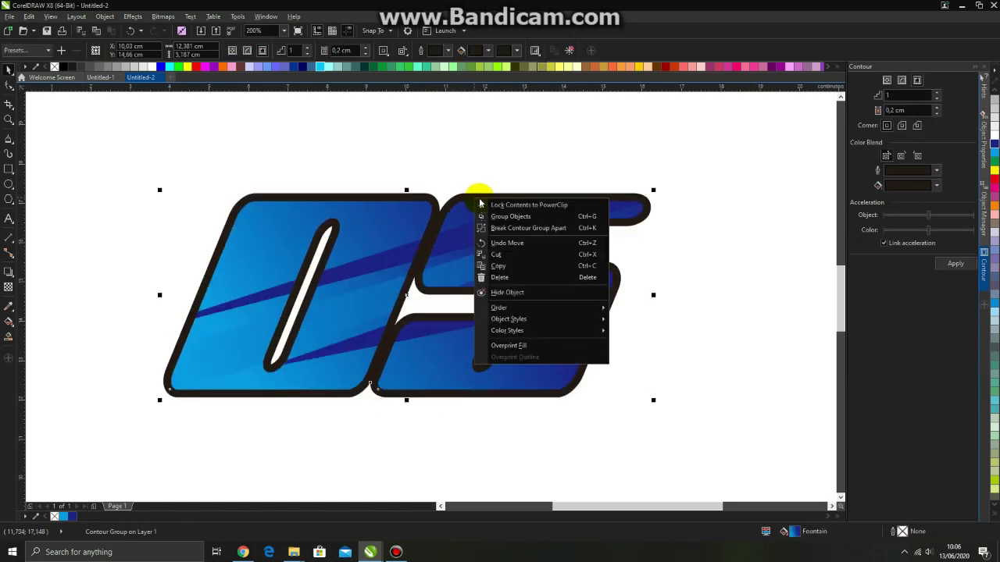
pyautogui.click(516, 228)
# Shift the separated contour shape about 0.07 cm right and 0.1 cm down behind the digits, and fill it black.
pyautogui.click(517, 198)
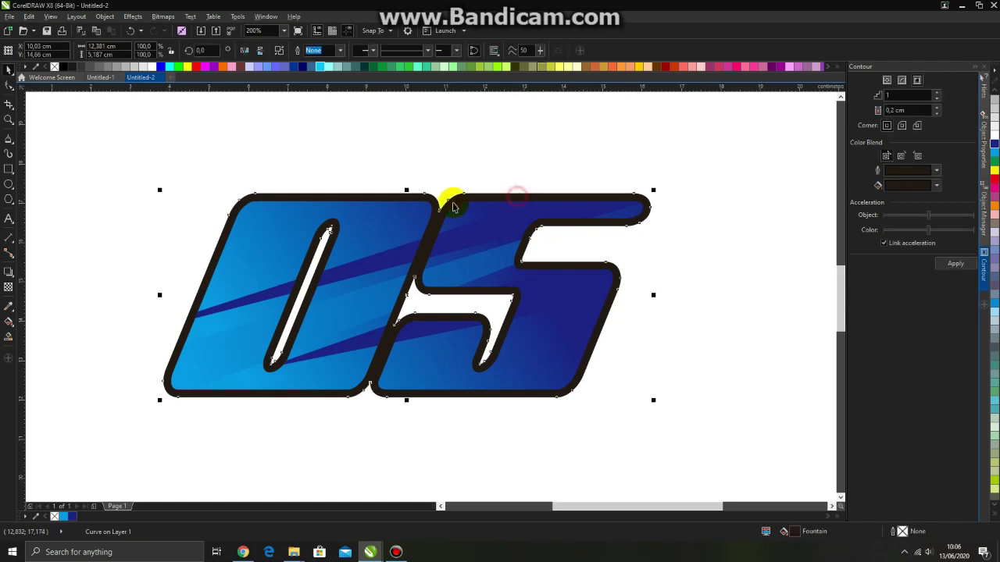
pyautogui.scroll(2, 451, 207)
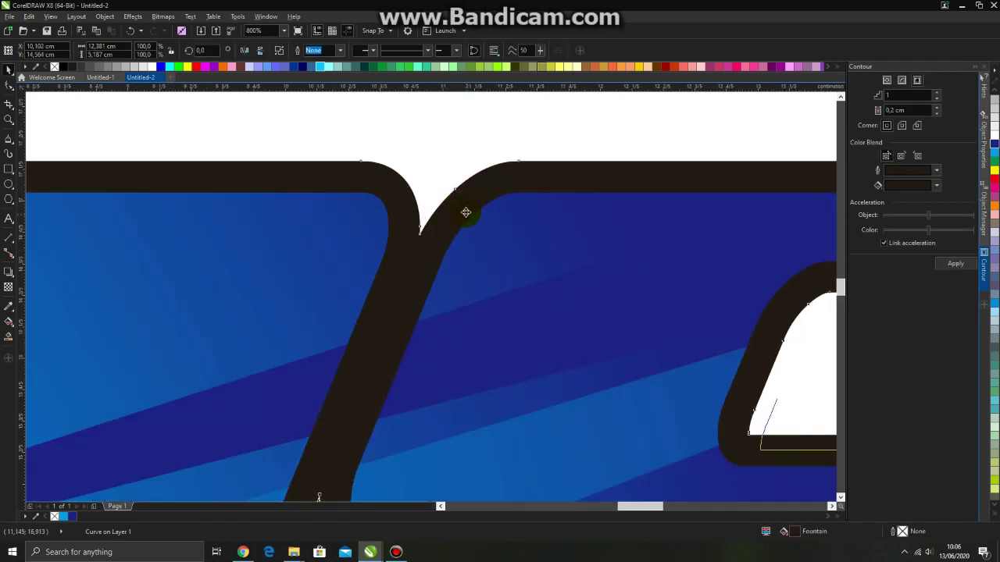
pyautogui.scroll(-2, 466, 212)
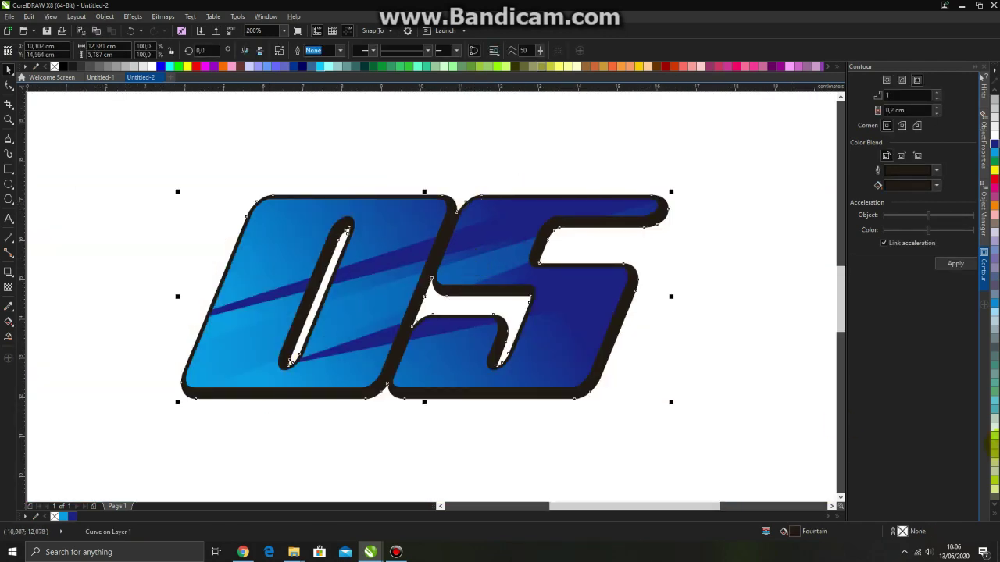
pyautogui.click(994, 517)
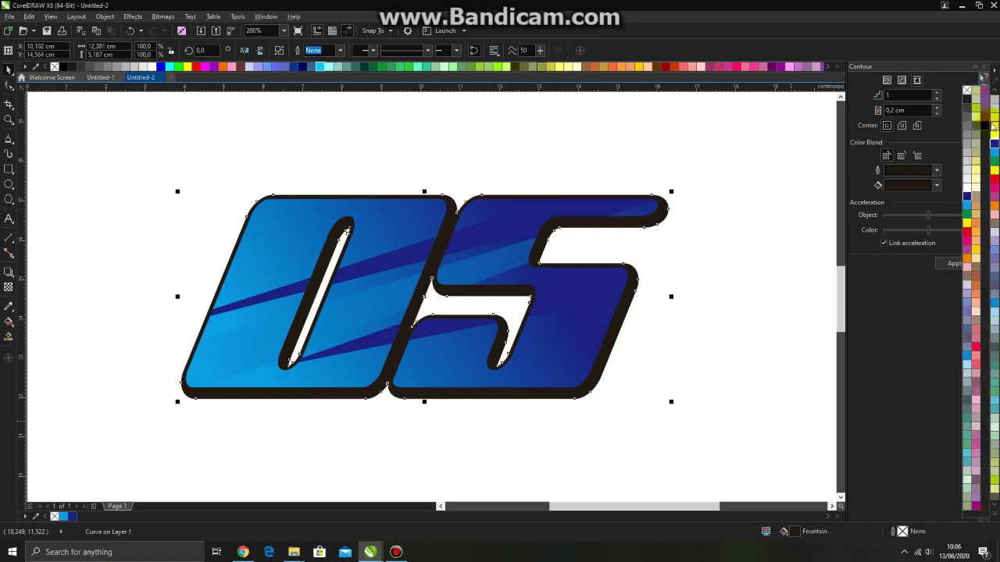
pyautogui.click(986, 130)
pyautogui.click(758, 263)
pyautogui.scroll(-2, 402, 307)
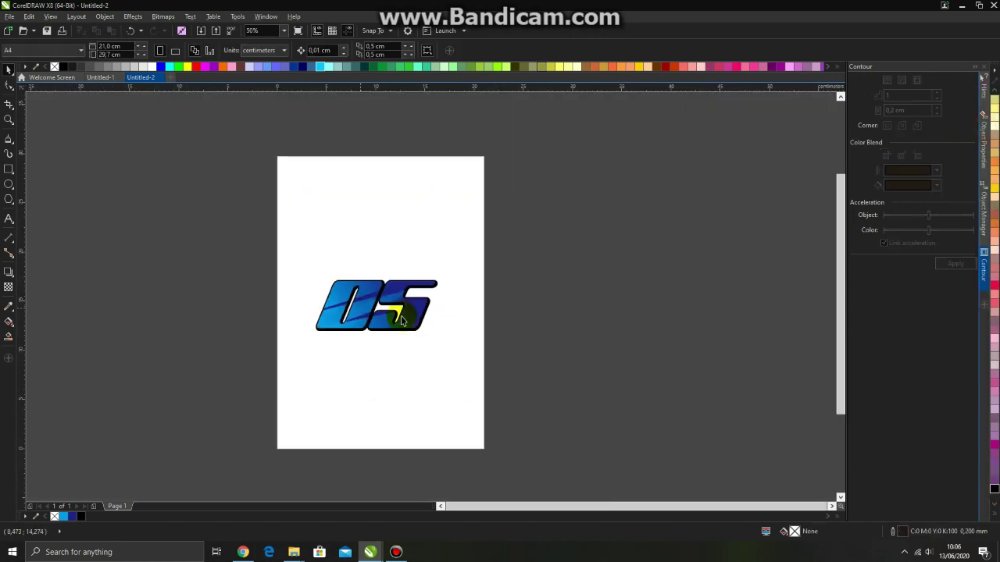
pyautogui.click(556, 323)
# Add the artistic text "papabrengsex" and place it just below the 5.
pyautogui.scroll(2, 383, 309)
pyautogui.scroll(-1, 414, 309)
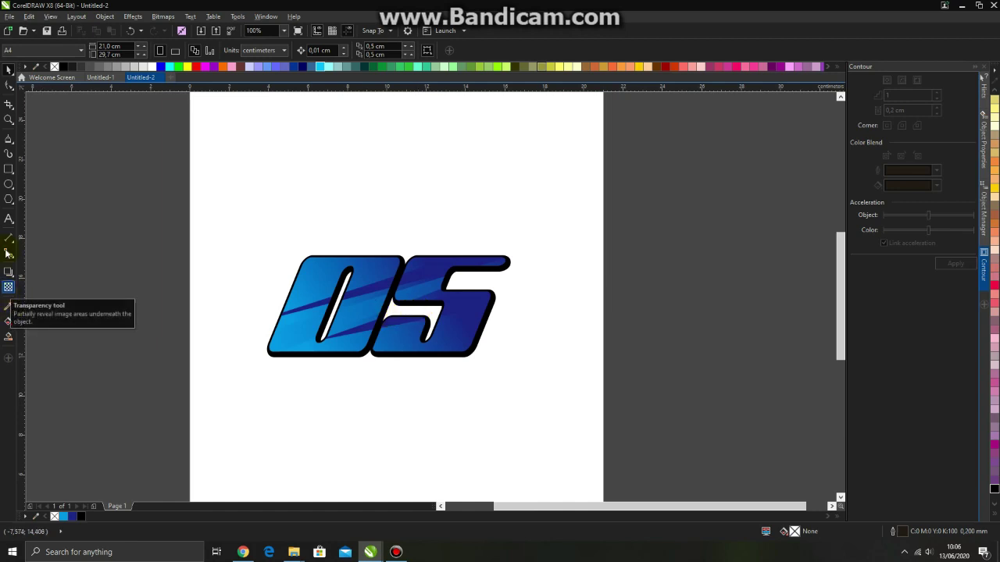
pyautogui.click(9, 219)
pyautogui.click(578, 363)
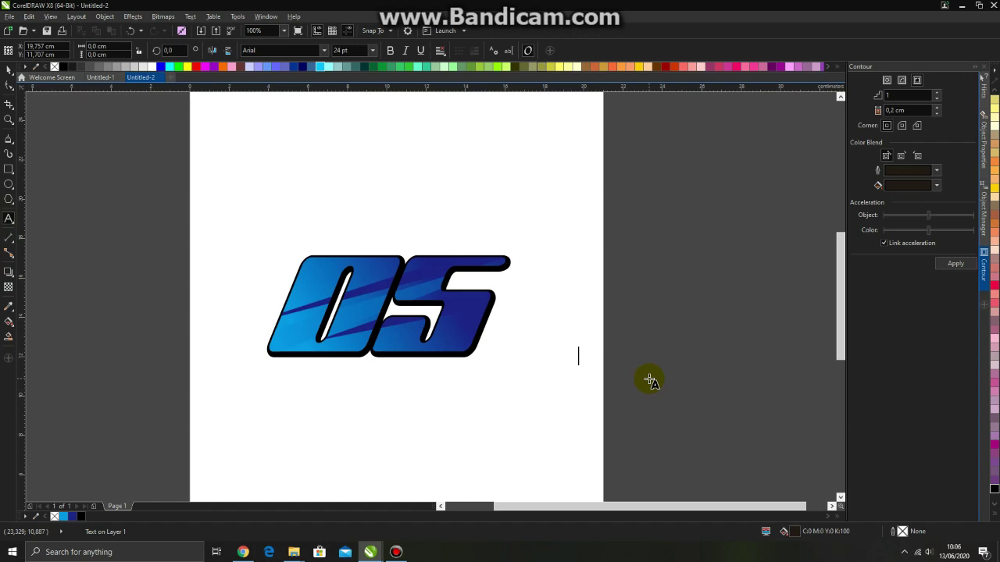
pyautogui.write('papabrengsex')
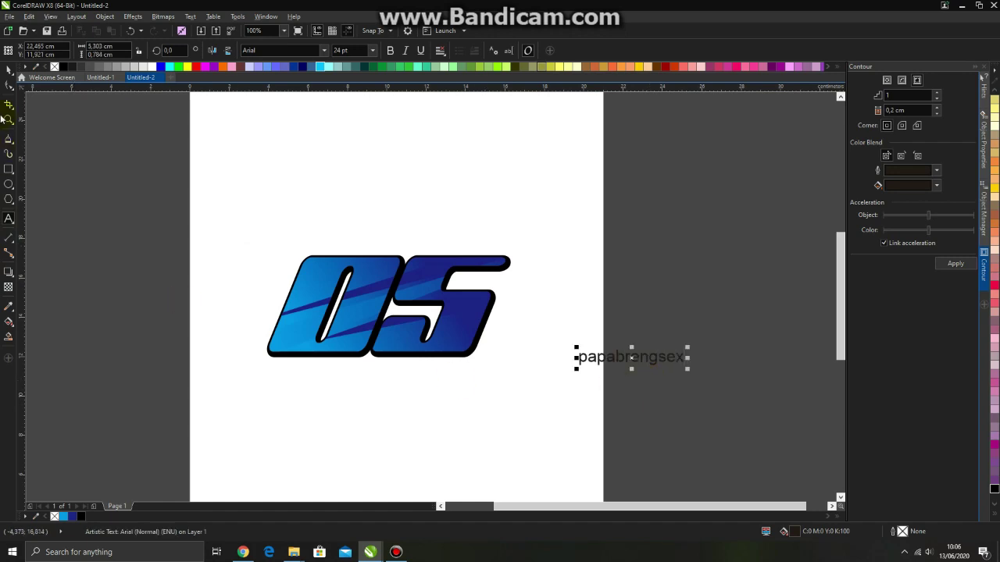
pyautogui.moveTo(606, 357); pyautogui.dragTo(414, 377)
# Set the font of the "papabrengsex" text to Planet Kosmos.
pyautogui.click(324, 55)
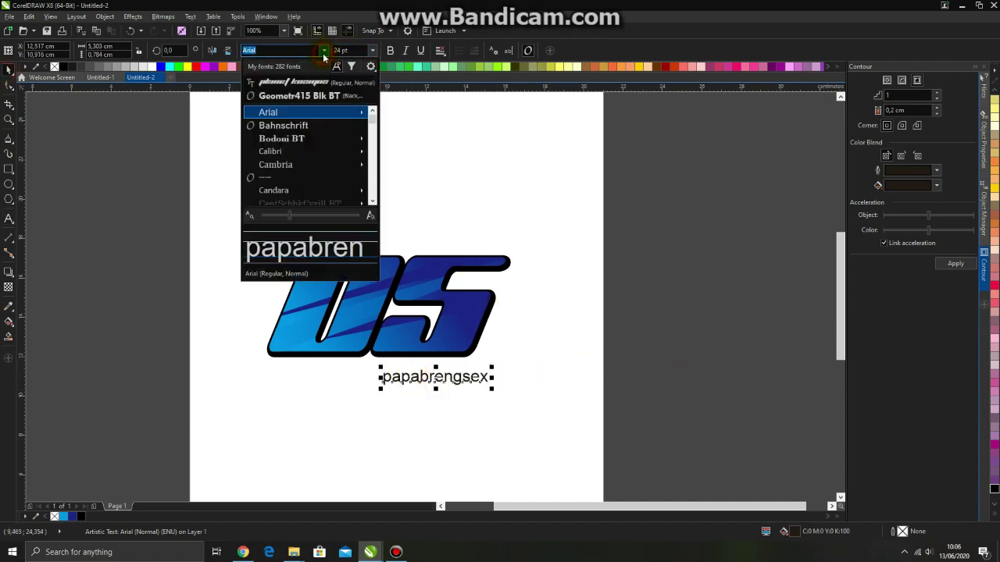
pyautogui.click(313, 83)
pyautogui.scroll(2, 466, 380)
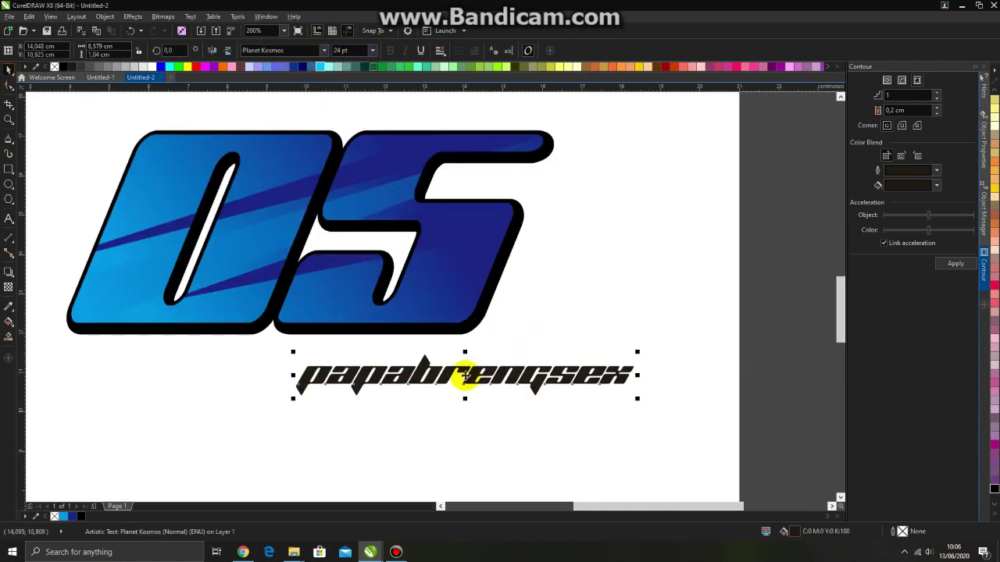
# Enlarge the "papabrengsex" text to about 12.7 cm wide and place it across the bottom edge of the digits.
pyautogui.click(639, 351)
pyautogui.moveTo(678, 320); pyautogui.dragTo(797, 270)
pyautogui.moveTo(591, 339); pyautogui.dragTo(493, 336)
pyautogui.scroll(-2, 518, 330)
# Fill the "papabrengsex" text with yellow.
pyautogui.click(996, 520)
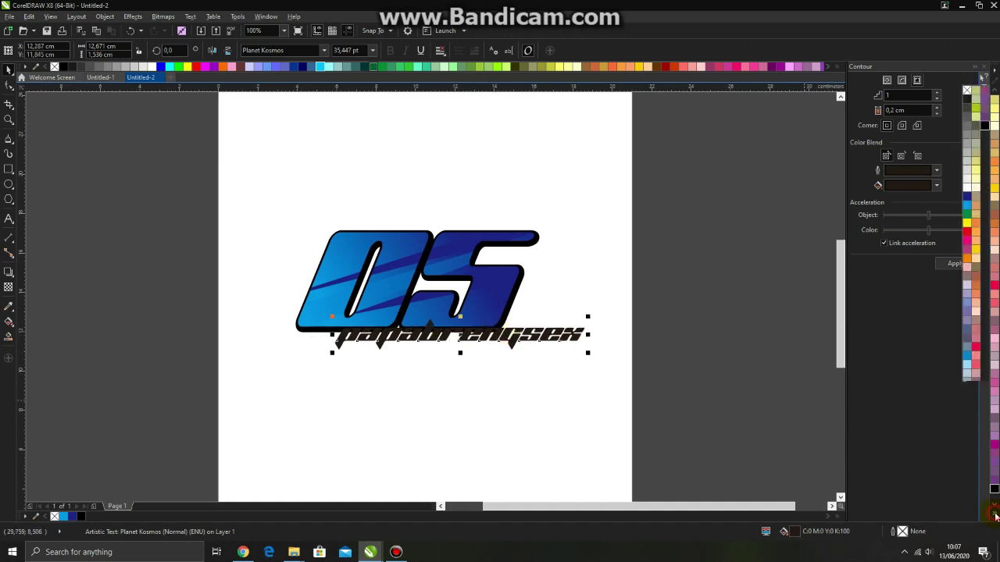
pyautogui.click(968, 210)
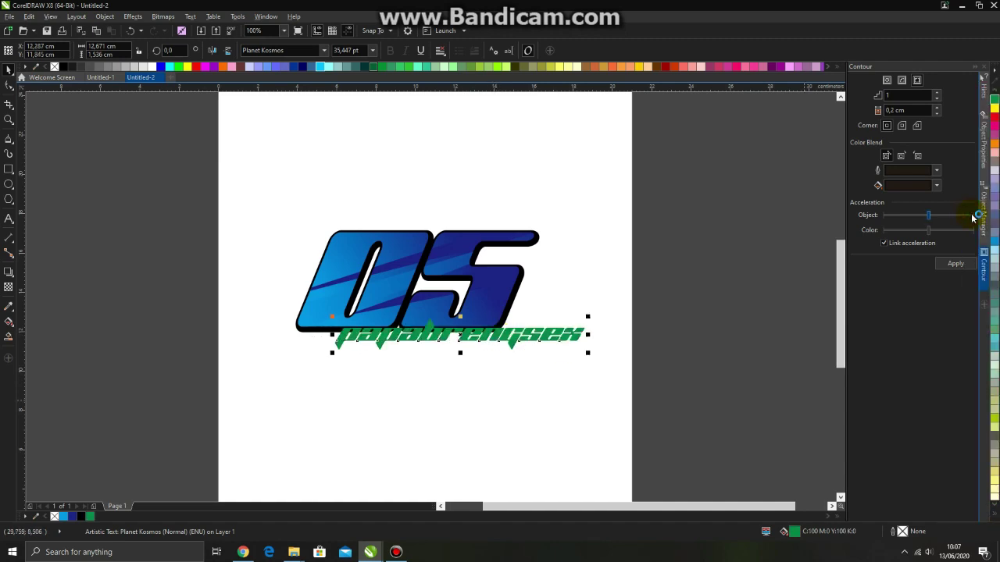
pyautogui.click(994, 109)
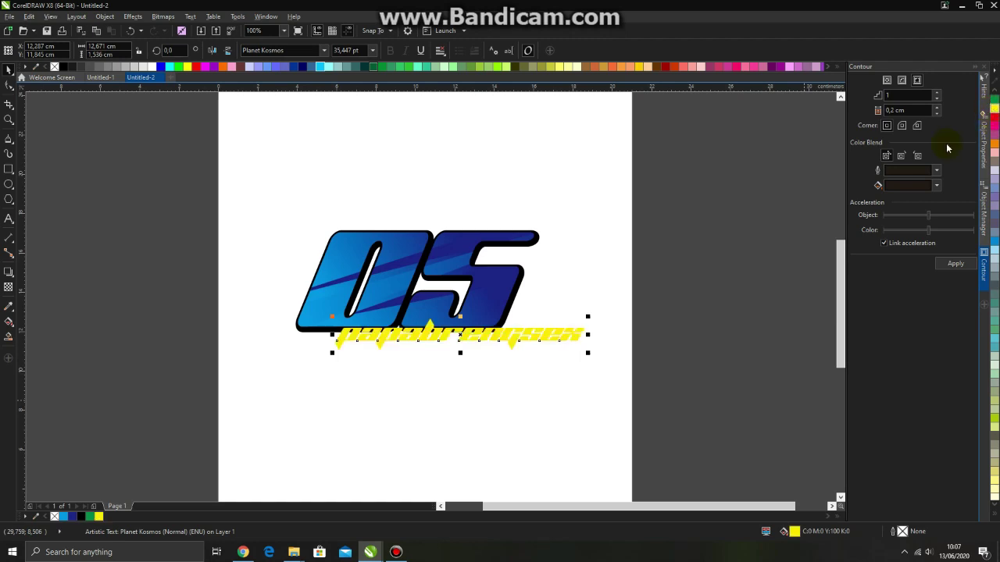
pyautogui.click(682, 305)
# Apply a one-step outside contour with a 0.1 cm offset to the yellow text.
pyautogui.click(545, 345)
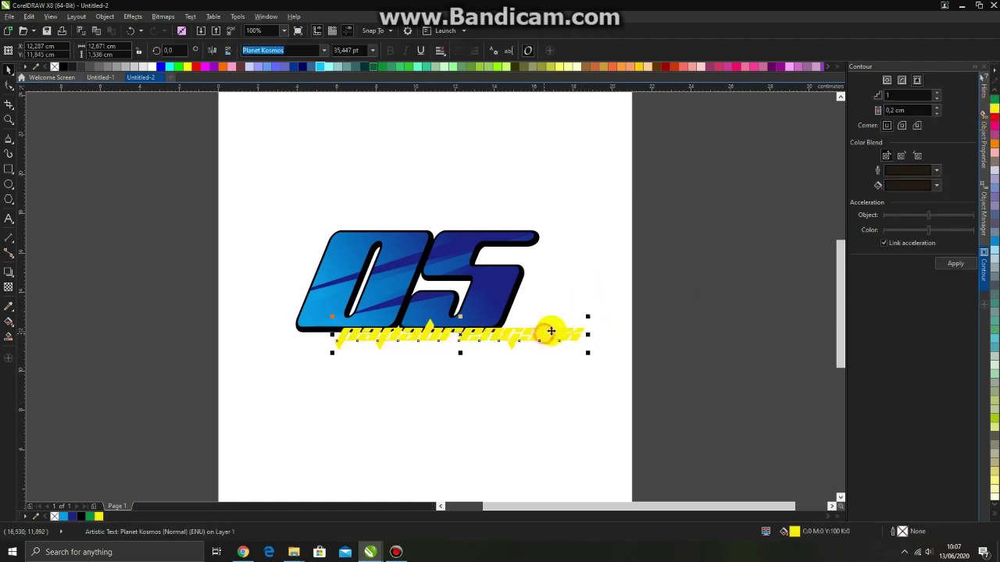
pyautogui.click(956, 264)
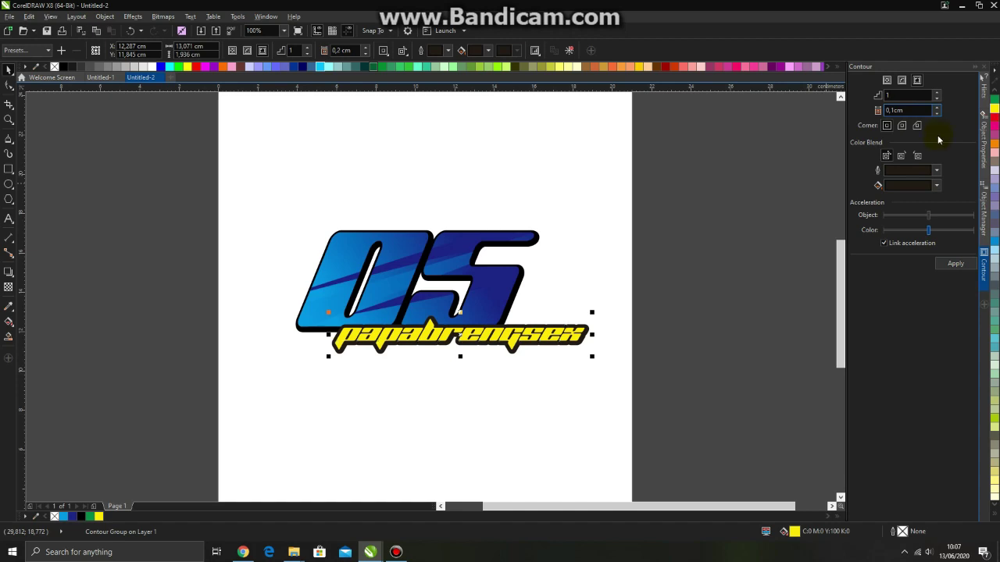
pyautogui.write('0,1cm')
pyautogui.press('Return')
pyautogui.click(703, 325)
pyautogui.scroll(-2, 500, 325)
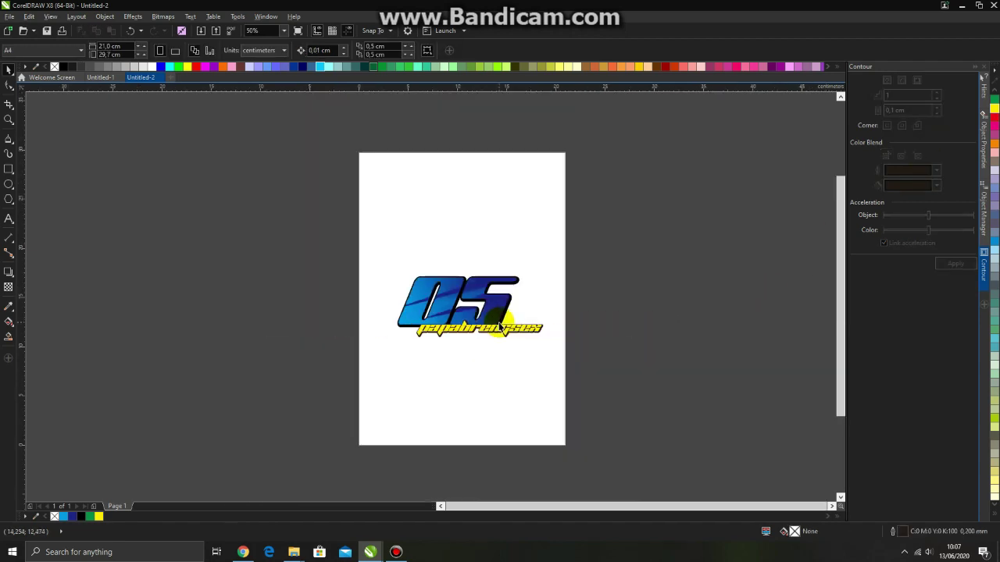
pyautogui.scroll(3, 496, 306)
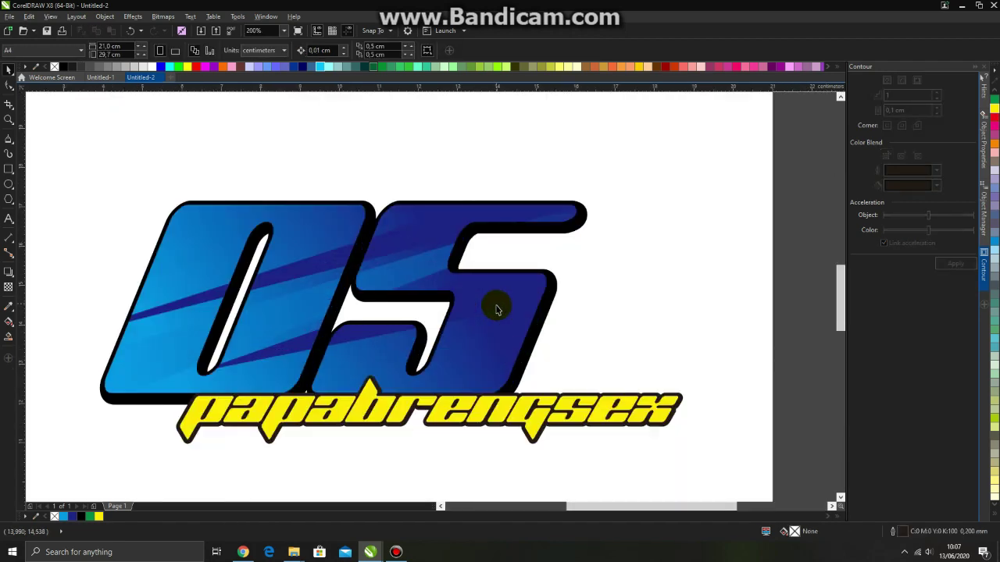
pyautogui.scroll(2, 476, 429)
pyautogui.scroll(-1, 475, 430)
pyautogui.click(480, 438)
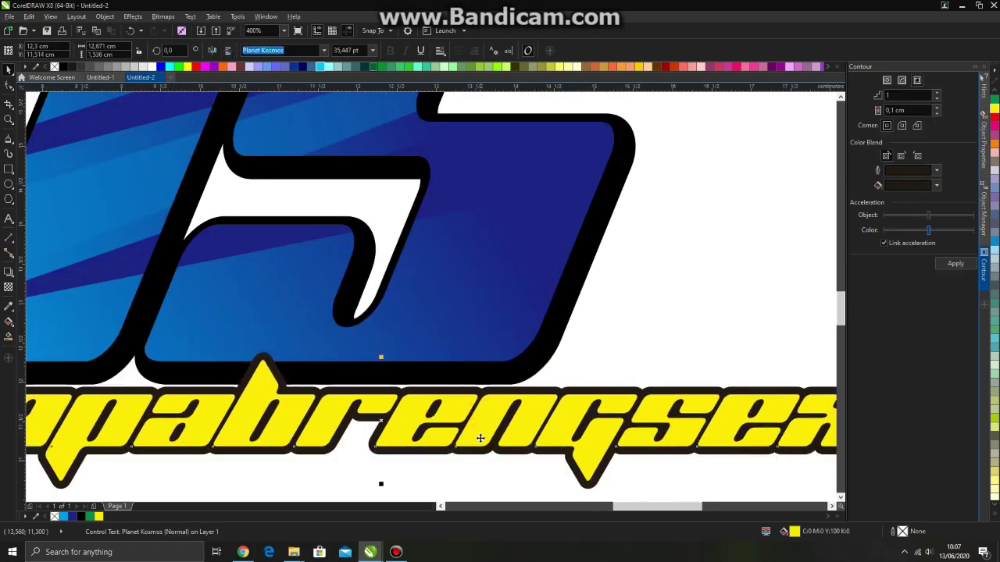
pyautogui.moveTo(480, 439); pyautogui.dragTo(483, 436)
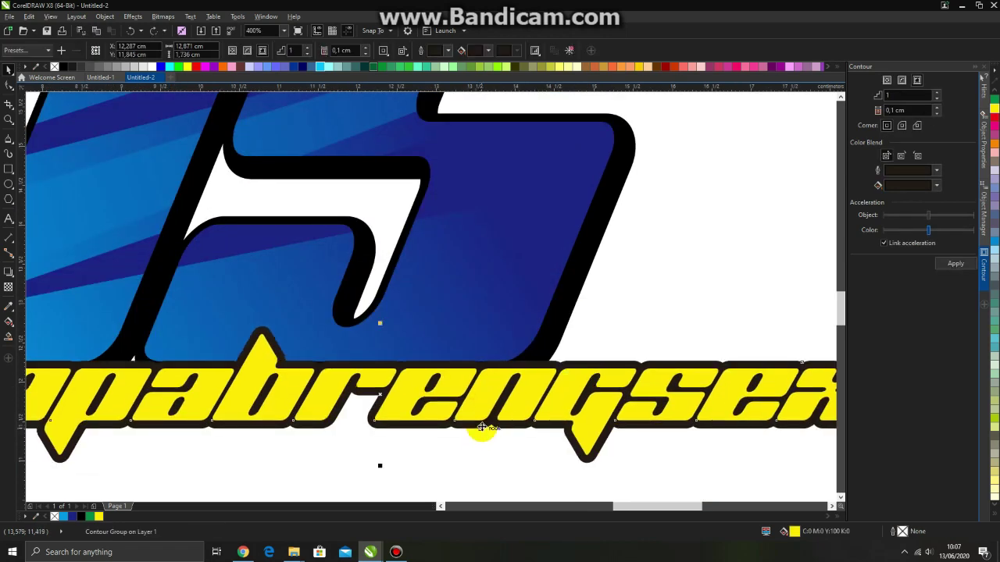
# Break the text's contour group apart and fill the separated contour shape with black.
pyautogui.click(590, 358)
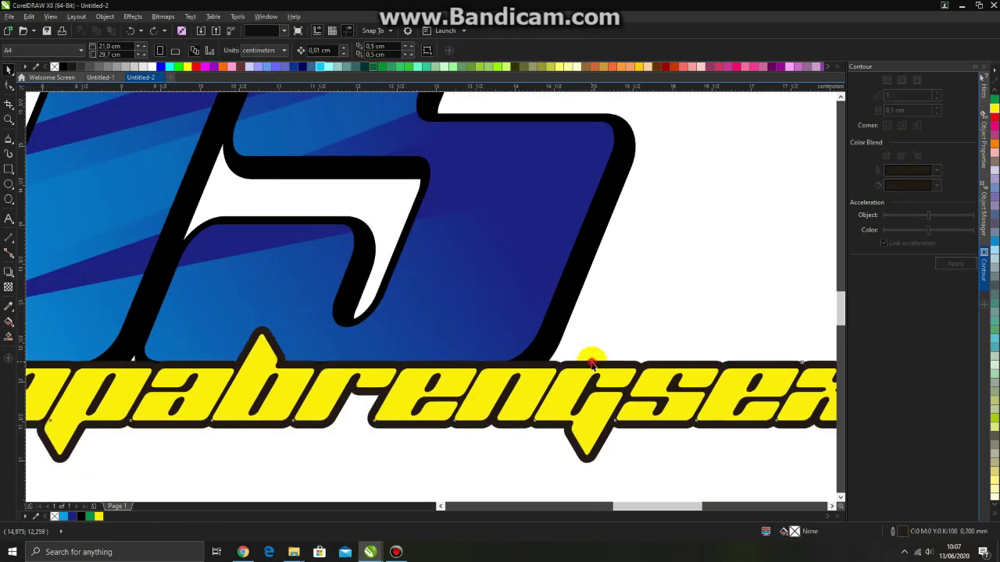
pyautogui.click(592, 363)
pyautogui.rightClick(592, 362)
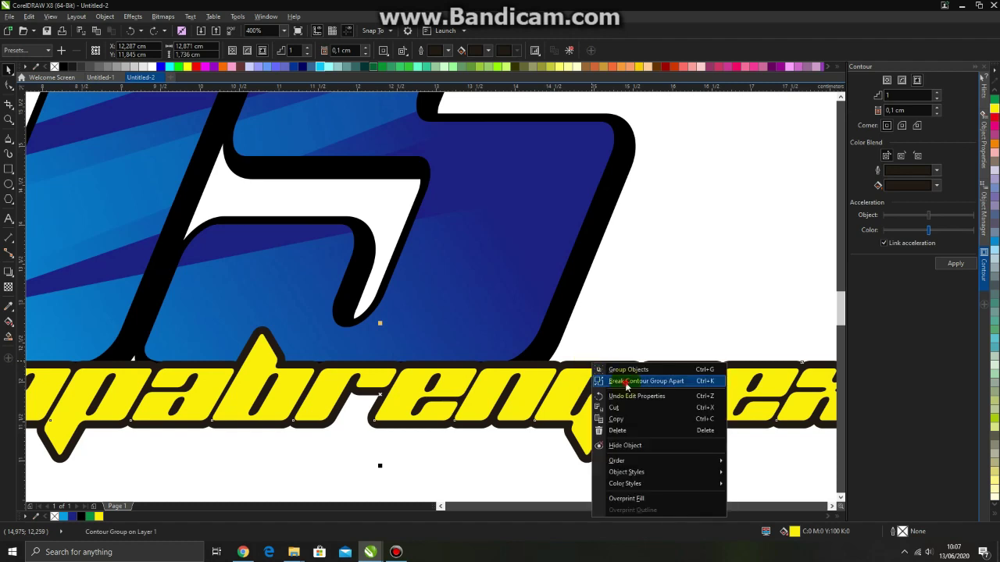
pyautogui.click(626, 382)
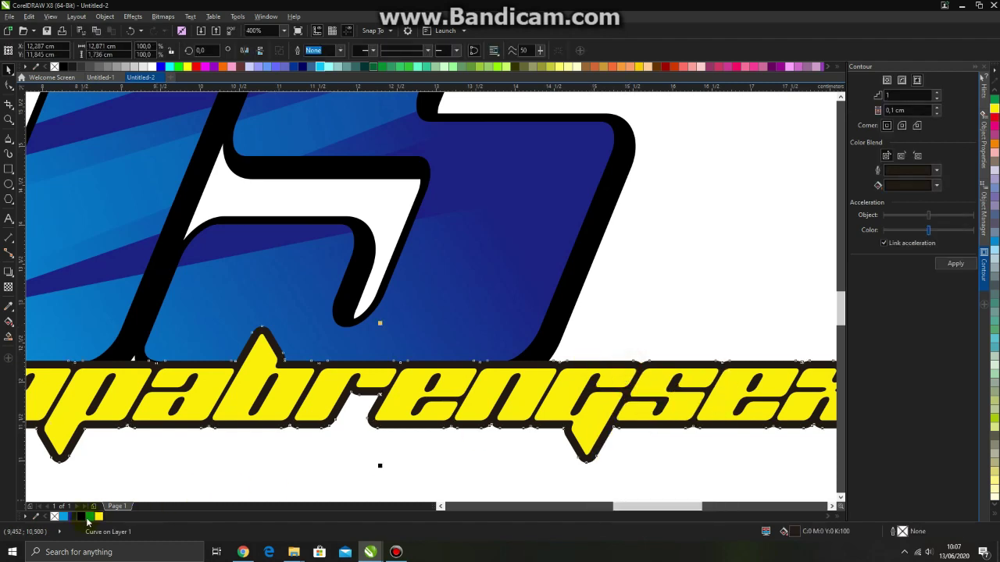
pyautogui.click(82, 518)
pyautogui.click(678, 332)
pyautogui.scroll(-1, 524, 370)
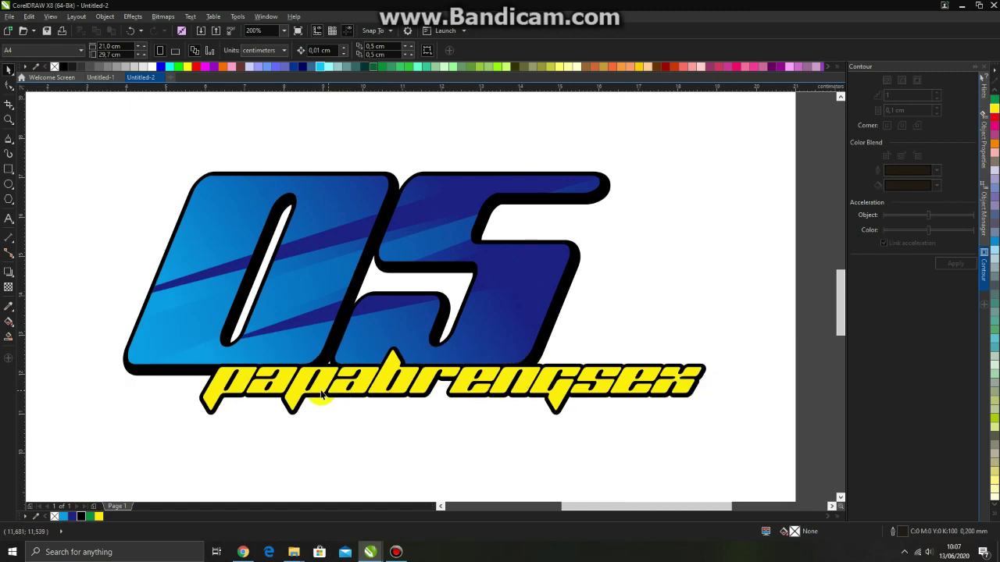
# Apply a nearly horizontal gradient fill from yellow to red across the "papabrengsex" text.
pyautogui.click(374, 391)
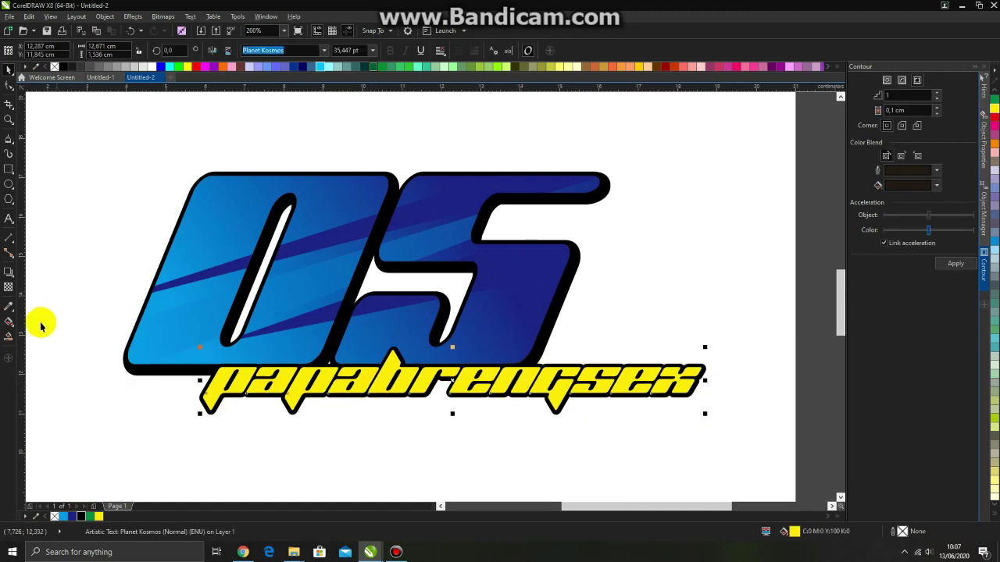
pyautogui.click(8, 322)
pyautogui.moveTo(361, 385); pyautogui.dragTo(717, 378)
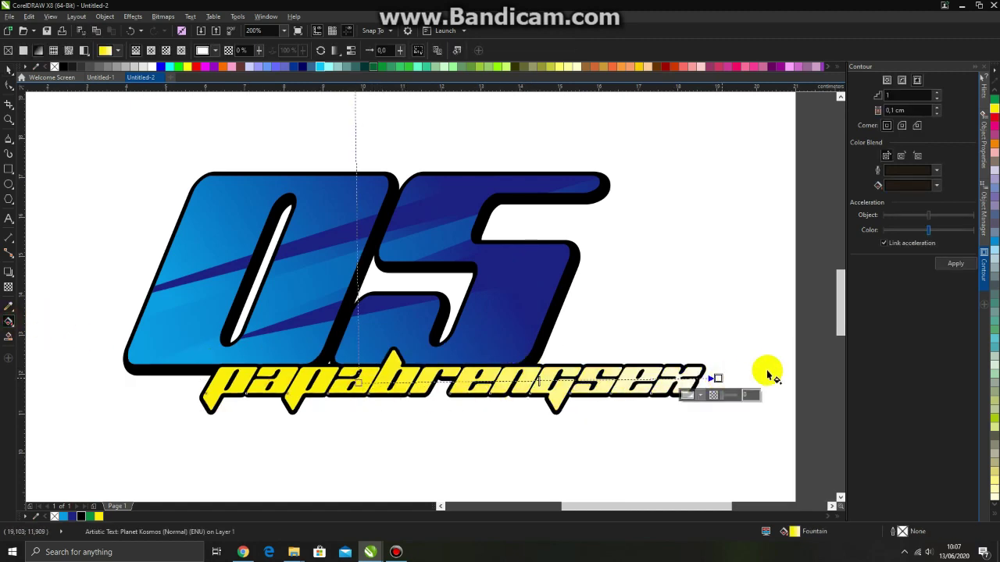
pyautogui.click(993, 119)
pyautogui.click(750, 324)
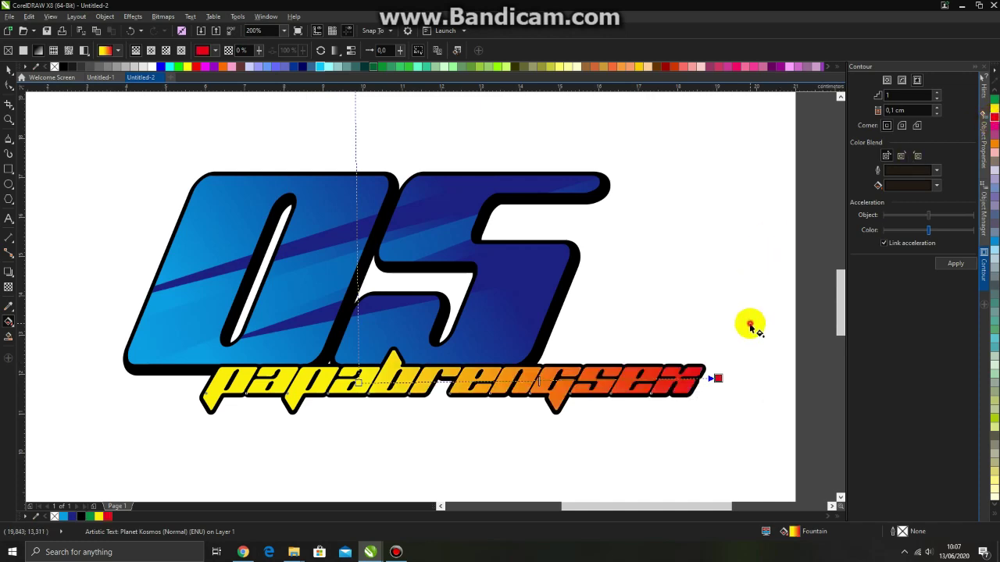
pyautogui.scroll(-2, 454, 336)
pyautogui.scroll(2, 427, 337)
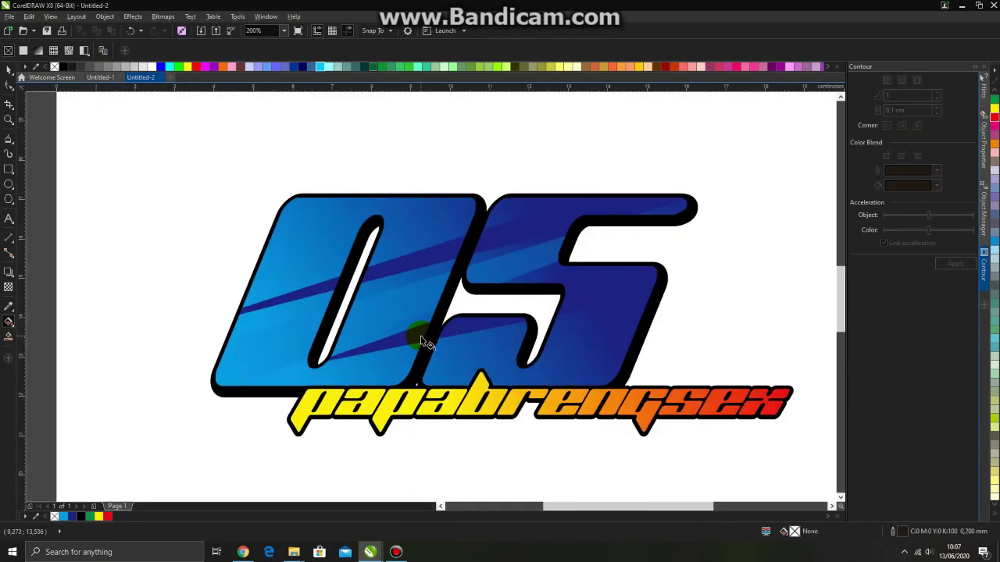
pyautogui.scroll(-1, 355, 331)
pyautogui.scroll(1, 430, 328)
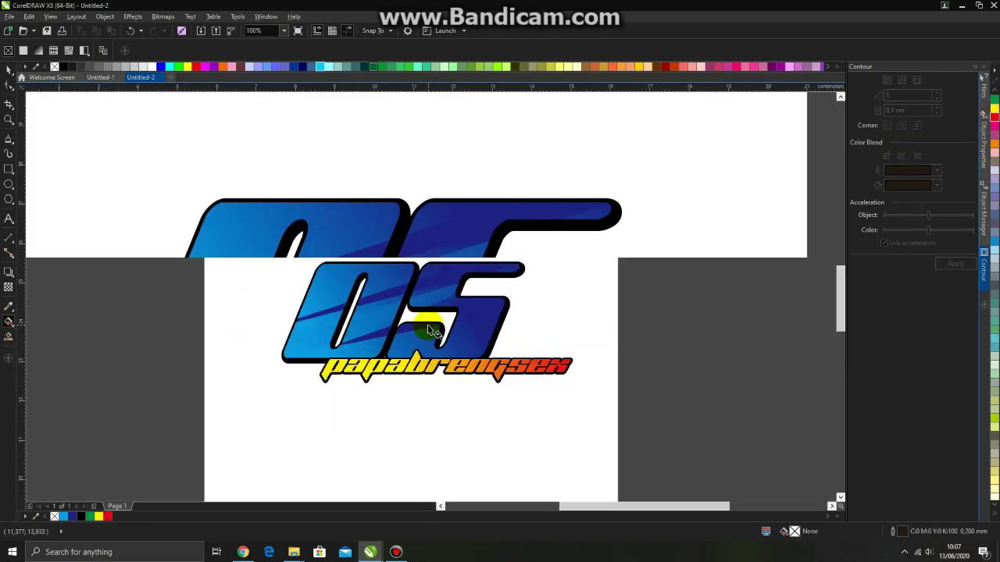
pyautogui.scroll(-1, 434, 332)
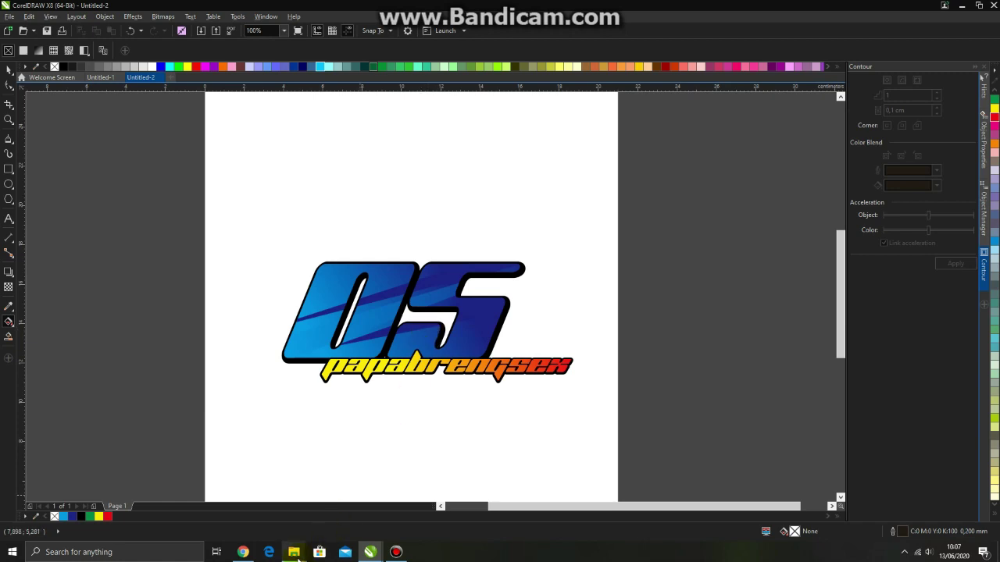
# Bring the sonic-png-20644 image from the Downloads folder into the drawing.
pyautogui.moveTo(293, 551)
pyautogui.click(348, 511)
pyautogui.moveTo(348, 258); pyautogui.dragTo(708, 261)
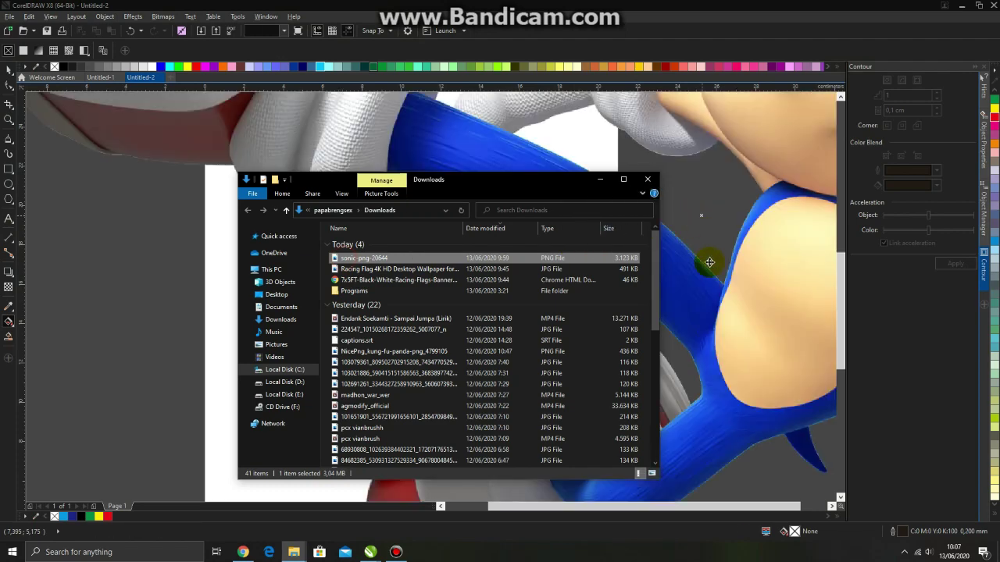
pyautogui.scroll(-3, 398, 278)
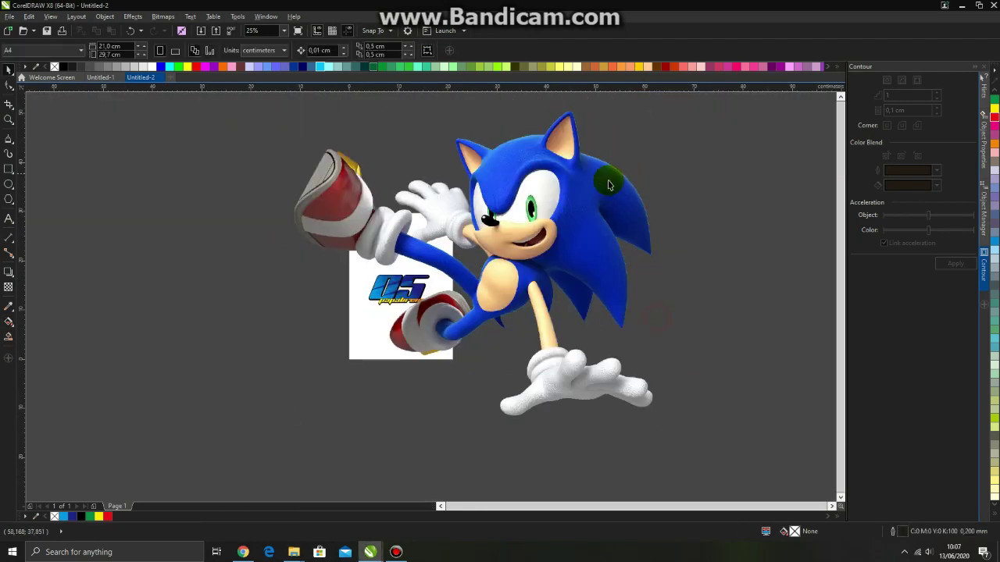
# Scale the Sonic image down proportionally to about 8.2 cm wide and leave it just below the text.
pyautogui.moveTo(657, 108); pyautogui.dragTo(394, 328)
pyautogui.scroll(1, 394, 328)
pyautogui.moveTo(461, 304); pyautogui.dragTo(519, 191)
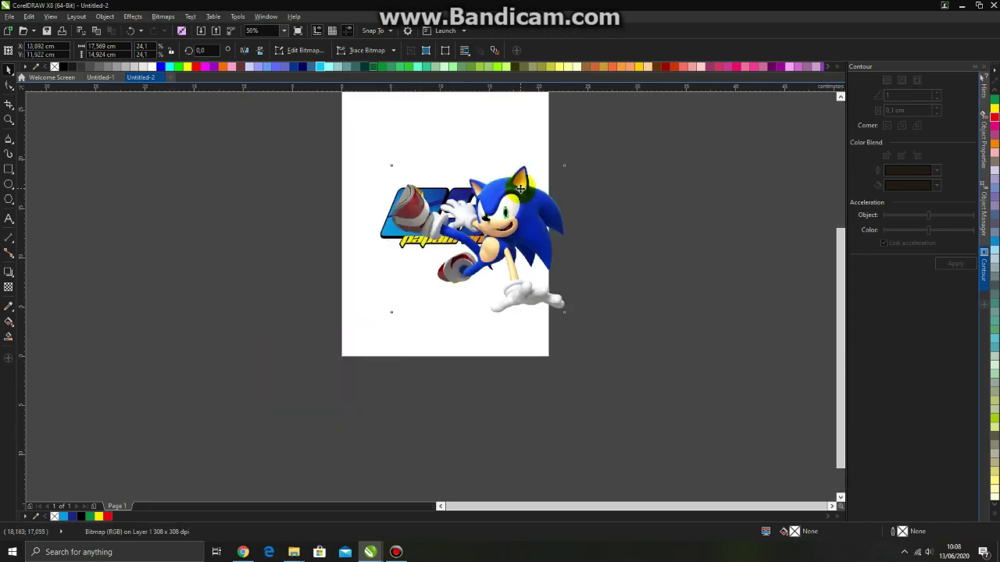
pyautogui.scroll(1, 520, 189)
pyautogui.moveTo(613, 139); pyautogui.dragTo(427, 296)
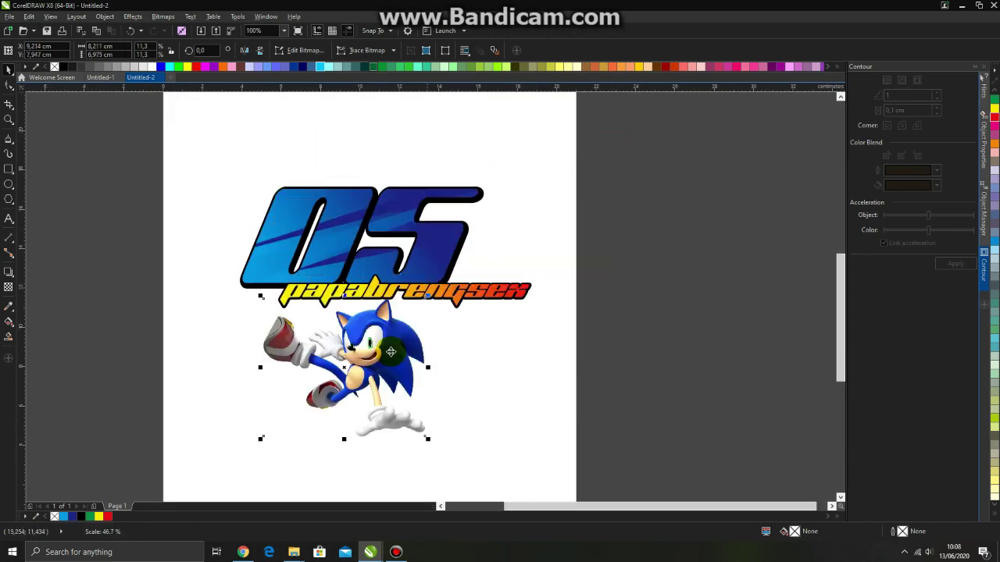
# Place the Sonic image over the right side of the 5 and reduce it to about 5.7 cm wide.
pyautogui.moveTo(377, 357); pyautogui.dragTo(522, 235)
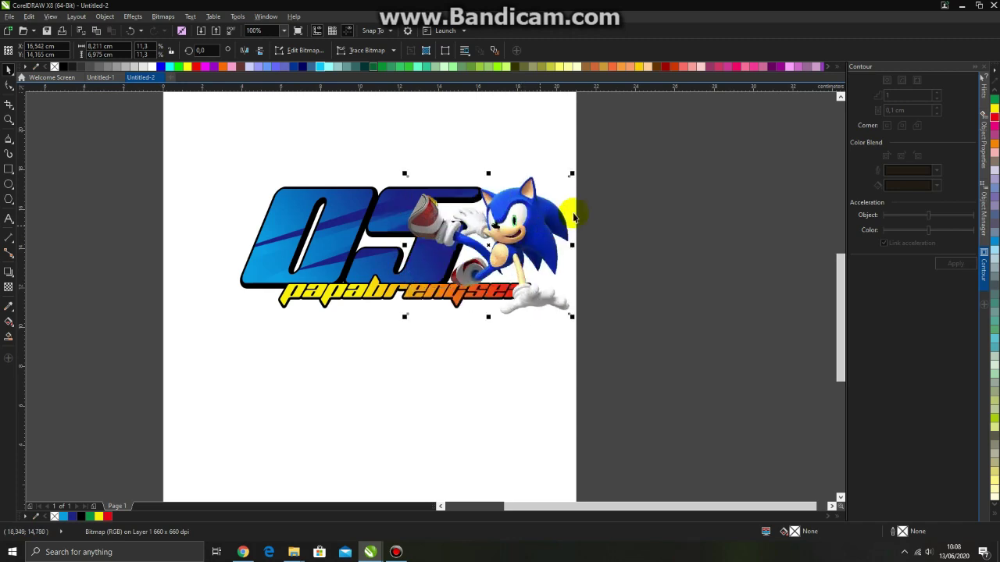
pyautogui.moveTo(572, 174); pyautogui.dragTo(521, 216)
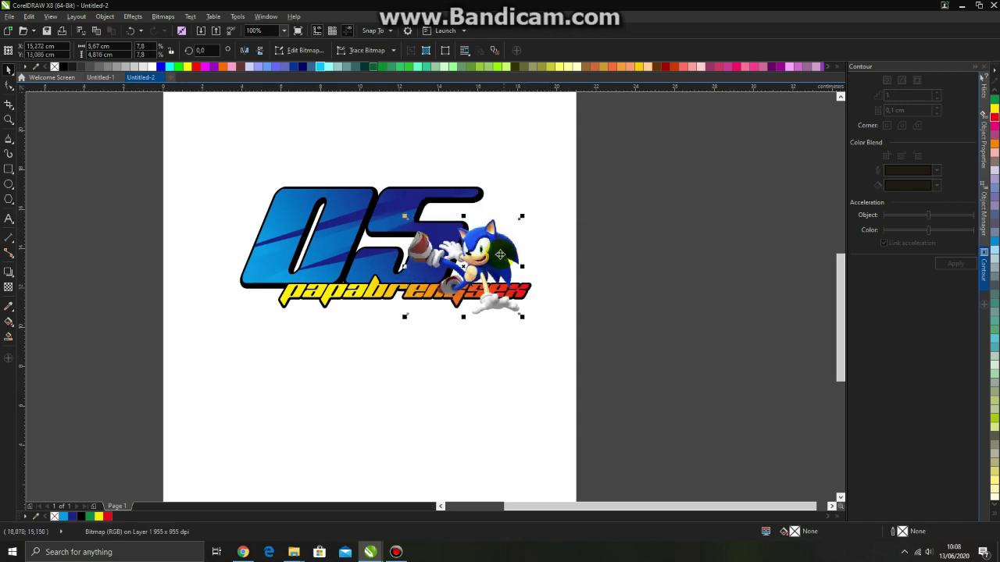
pyautogui.moveTo(495, 258); pyautogui.dragTo(510, 249)
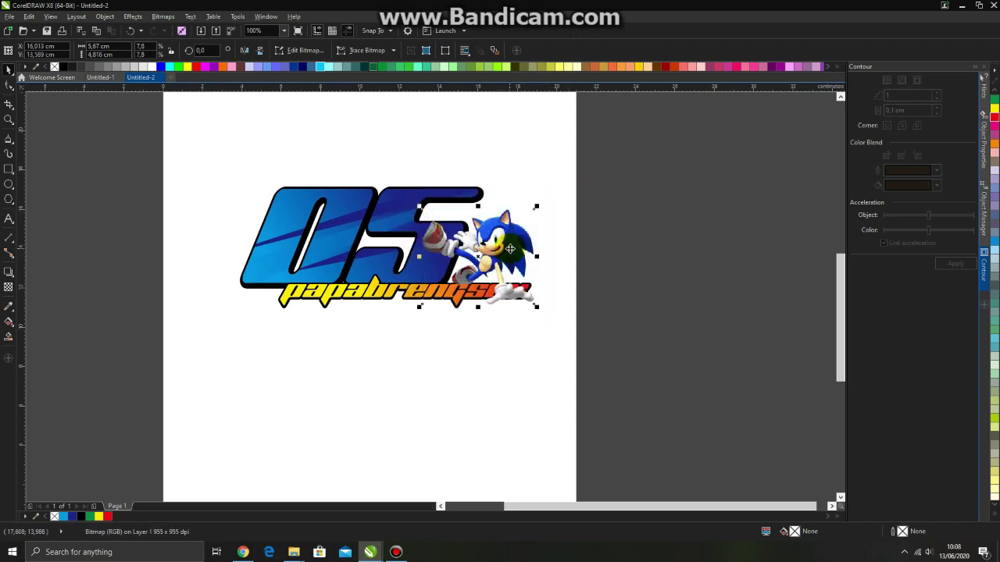
pyautogui.click(510, 249)
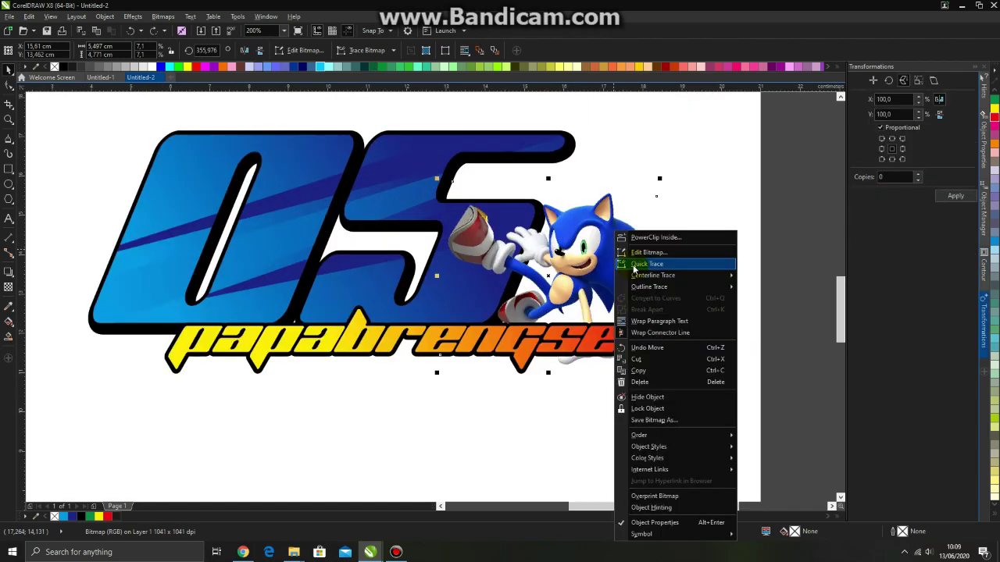
# Move the Sonic image off the page onto the empty area to its right.
pyautogui.press('Escape')
pyautogui.scroll(-3, 624, 273)
pyautogui.moveTo(518, 223); pyautogui.dragTo(714, 258)
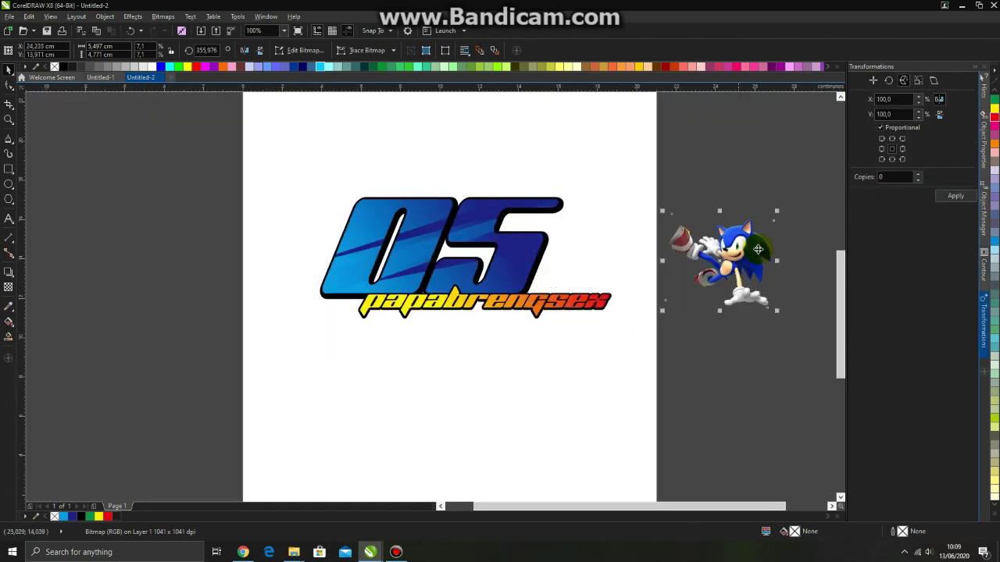
# Outline-trace the Sonic bitmap as a high quality image with the background removed, keeping the original image.
pyautogui.scroll(3, 754, 248)
pyautogui.rightClick(754, 248)
pyautogui.moveTo(799, 288)
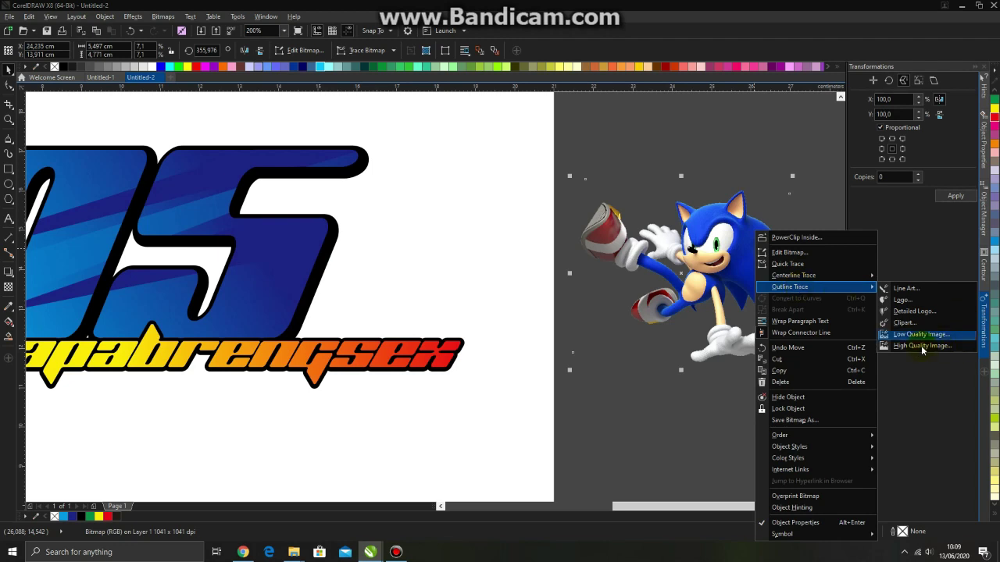
pyautogui.click(911, 347)
pyautogui.click(287, 194)
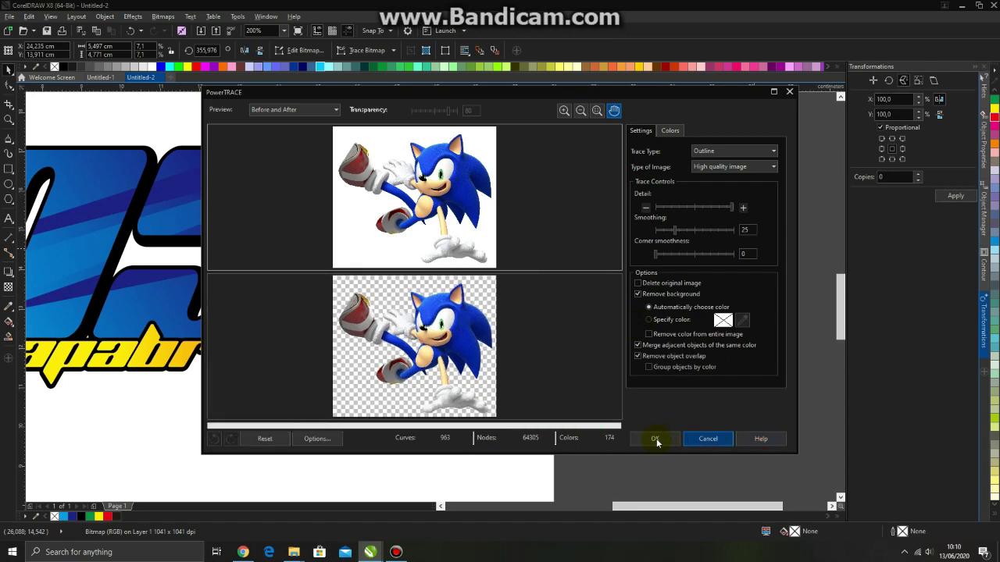
pyautogui.click(657, 442)
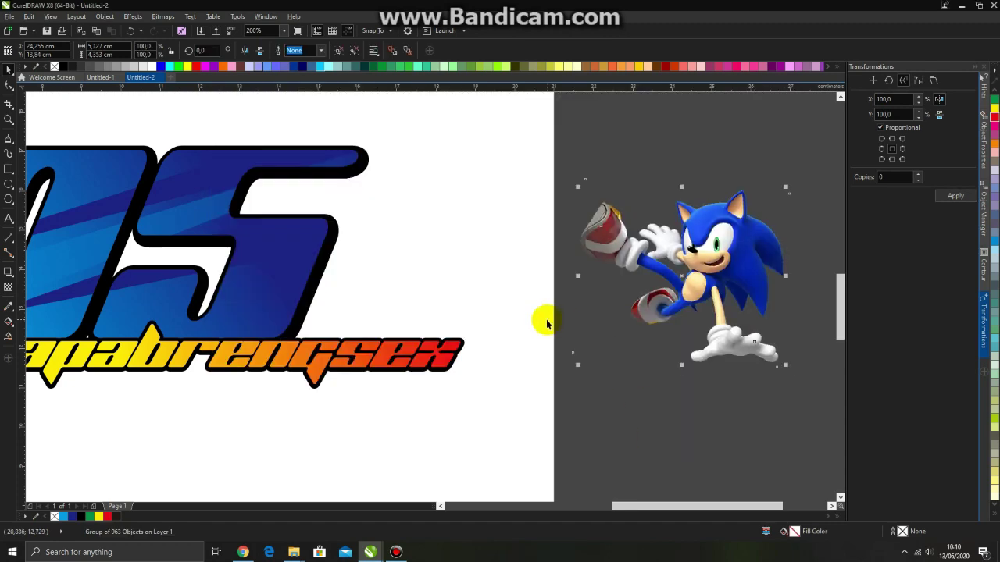
# Move the traced Sonic group down and to the left, clear of the original bitmap.
pyautogui.scroll(-3, 547, 324)
pyautogui.scroll(3, 610, 285)
pyautogui.moveTo(616, 271); pyautogui.dragTo(498, 367)
pyautogui.scroll(2, 541, 419)
pyautogui.scroll(-2, 535, 361)
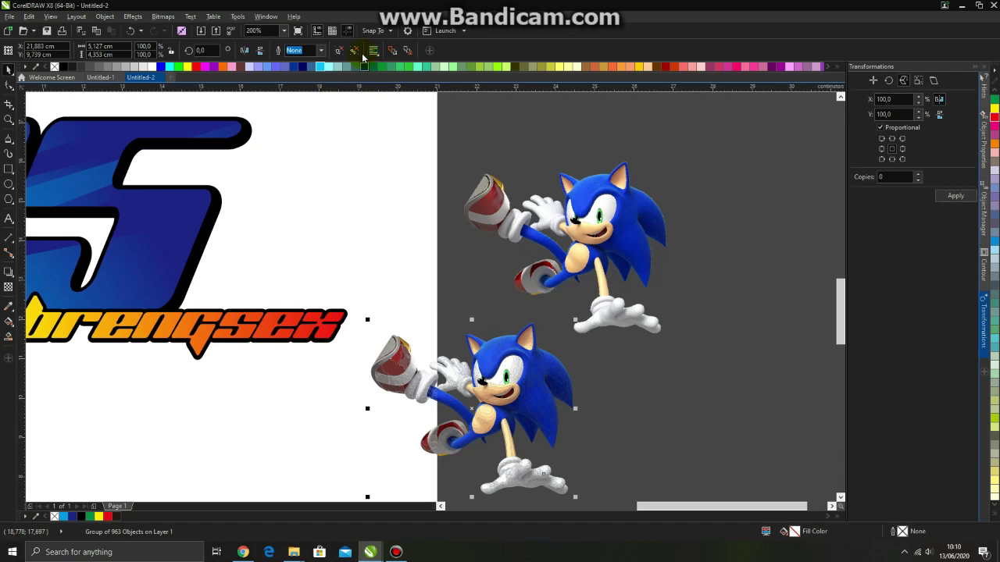
# Ungroup the traced Sonic, select all its pieces and create a boundary curve around them.
pyautogui.rightClick(513, 340)
pyautogui.click(576, 110)
pyautogui.click(708, 357)
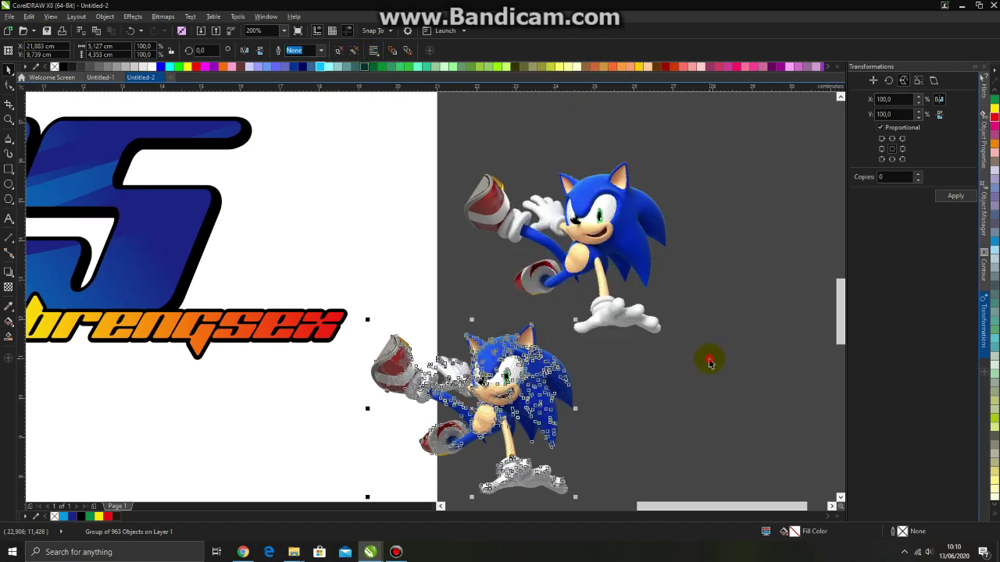
pyautogui.scroll(-2, 558, 268)
pyautogui.moveTo(588, 386); pyautogui.dragTo(437, 258)
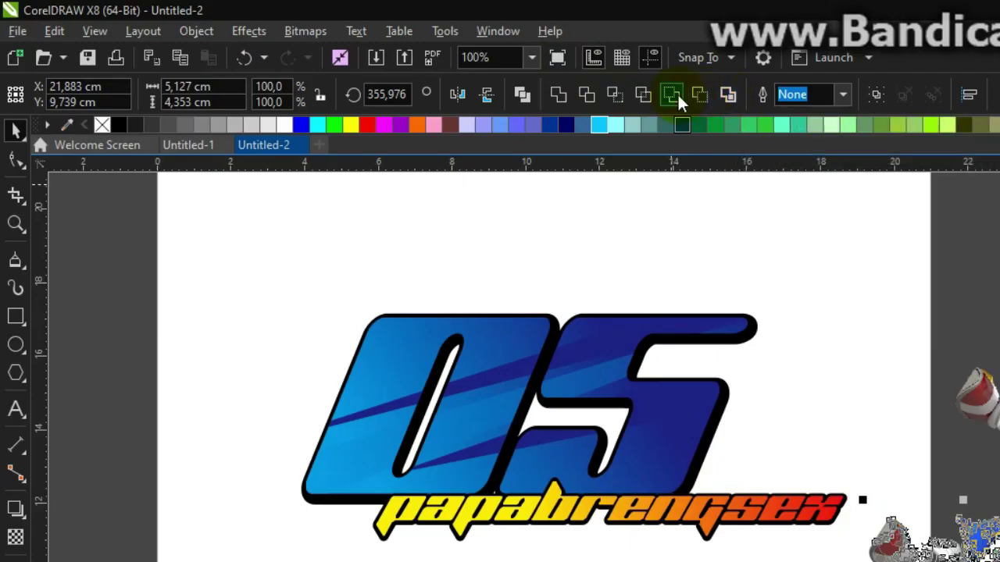
pyautogui.click(727, 95)
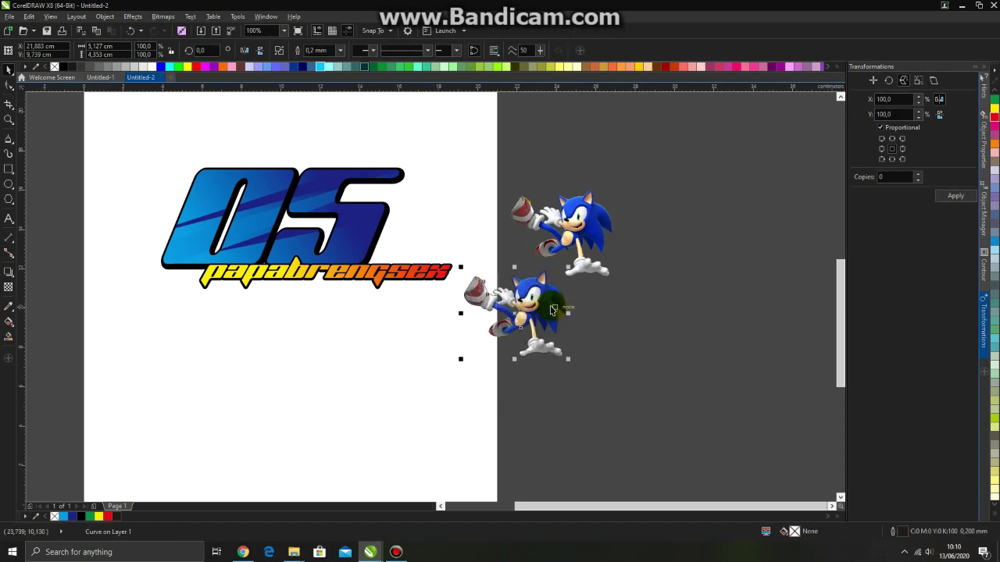
# Move the Sonic boundary outline onto the page below the text and PowerClip the original Sonic bitmap inside it.
pyautogui.scroll(3, 548, 293)
pyautogui.scroll(-3, 465, 320)
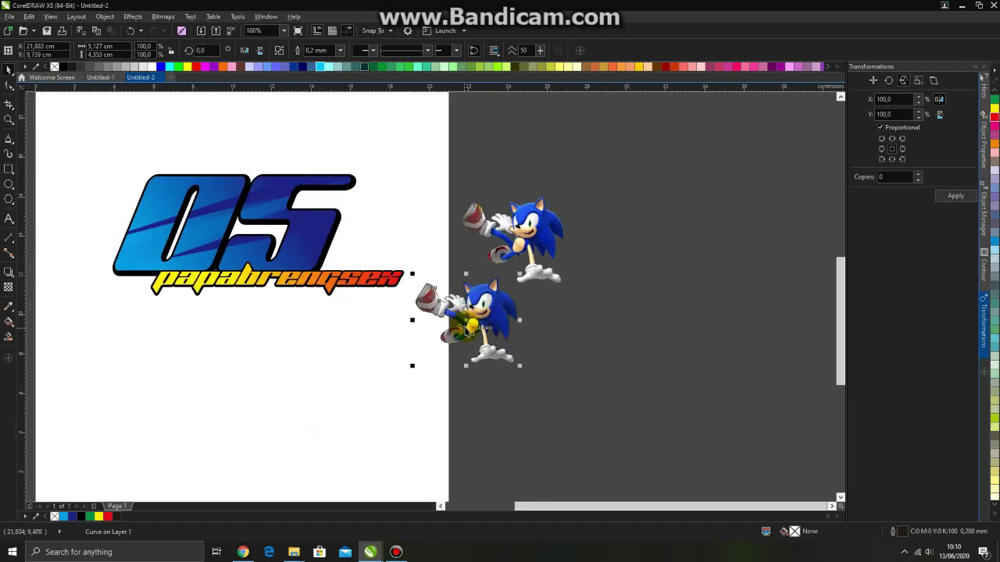
pyautogui.moveTo(466, 320); pyautogui.dragTo(345, 378)
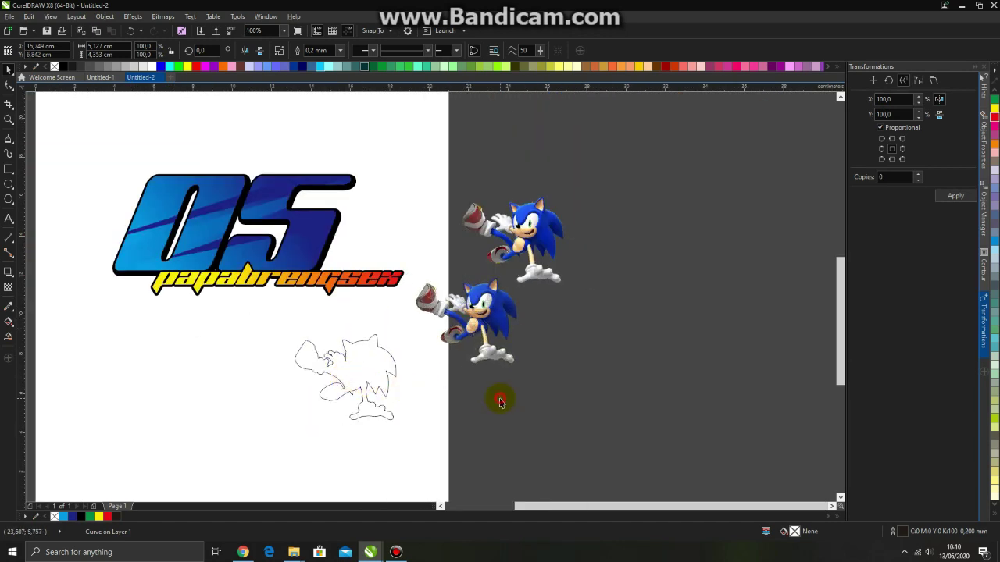
pyautogui.click(424, 368)
pyautogui.rightClick(546, 231)
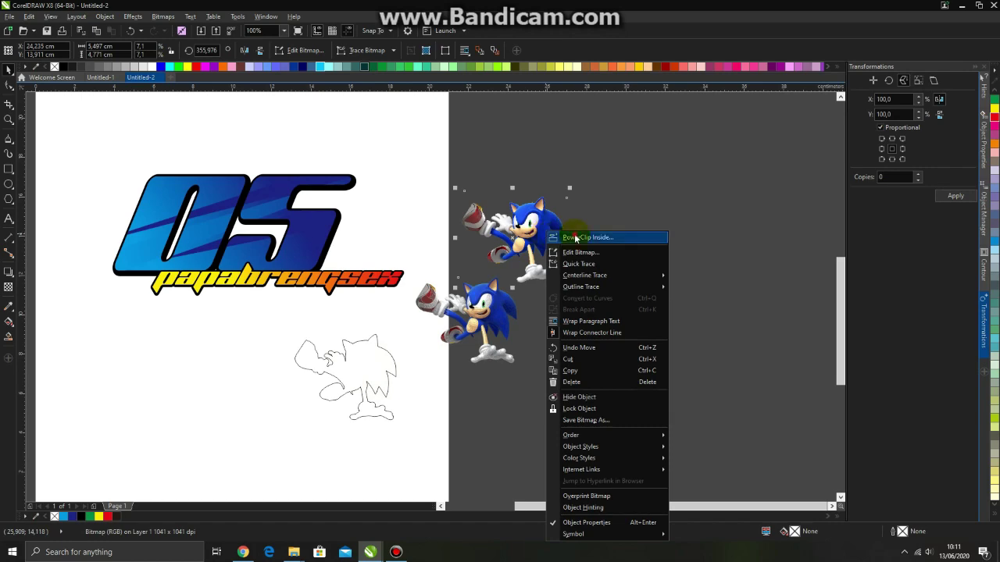
pyautogui.click(576, 238)
pyautogui.click(334, 368)
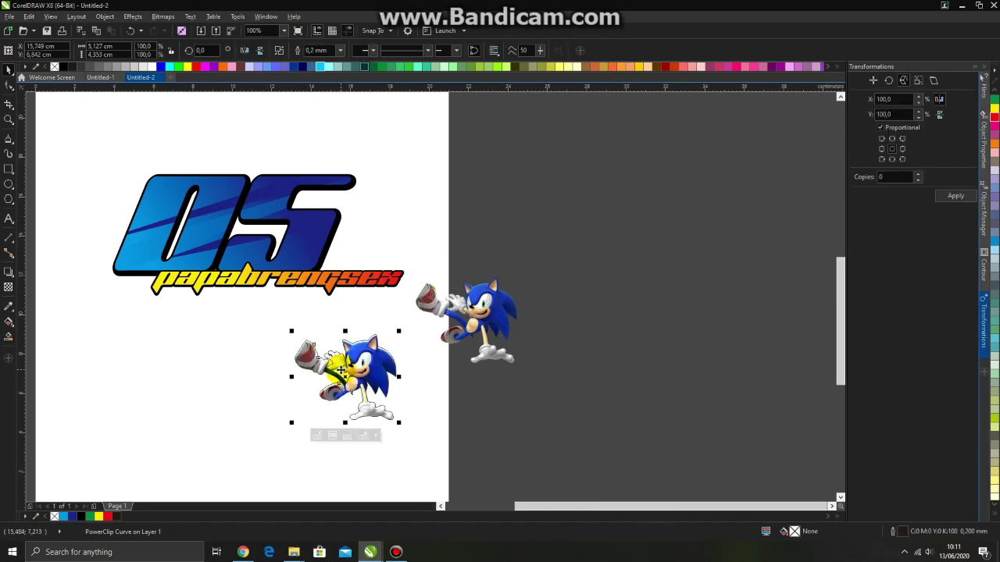
# Edit the PowerClip contents so the Sonic bitmap lines up with the boundary outline, and finish editing.
pyautogui.scroll(6, 352, 363)
pyautogui.rightClick(402, 289)
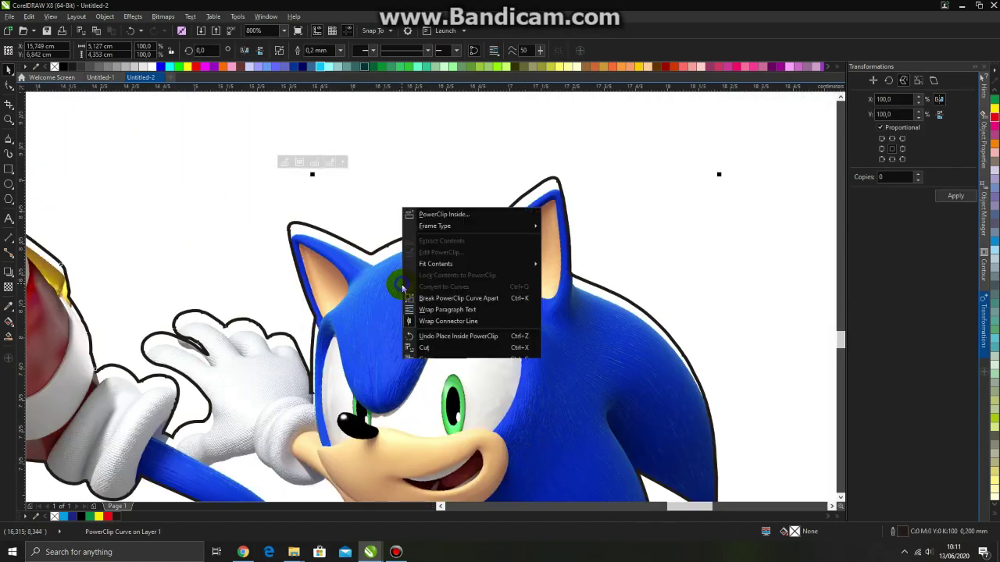
pyautogui.click(436, 255)
pyautogui.scroll(1, 420, 230)
pyautogui.click(439, 308)
pyautogui.moveTo(439, 308)
pyautogui.mouseDown()
pyautogui.moveTo(431, 294)
pyautogui.moveTo(424, 307)
pyautogui.mouseUp()
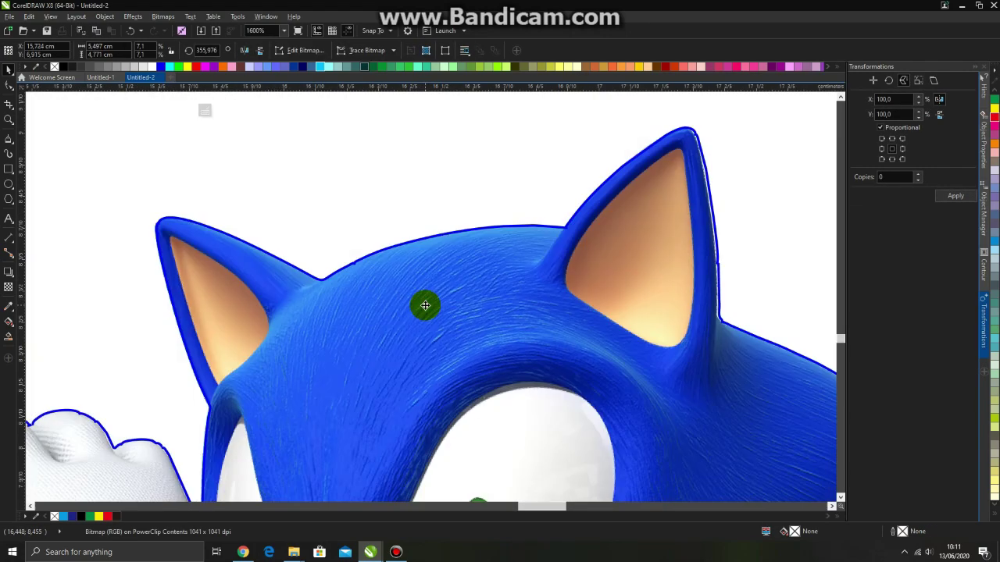
pyautogui.scroll(-6, 435, 263)
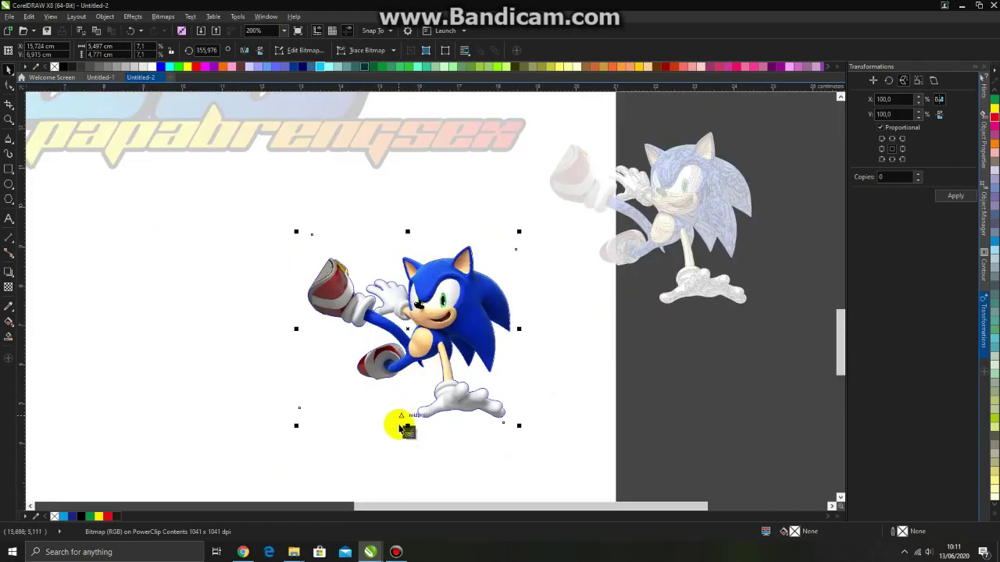
pyautogui.click(408, 430)
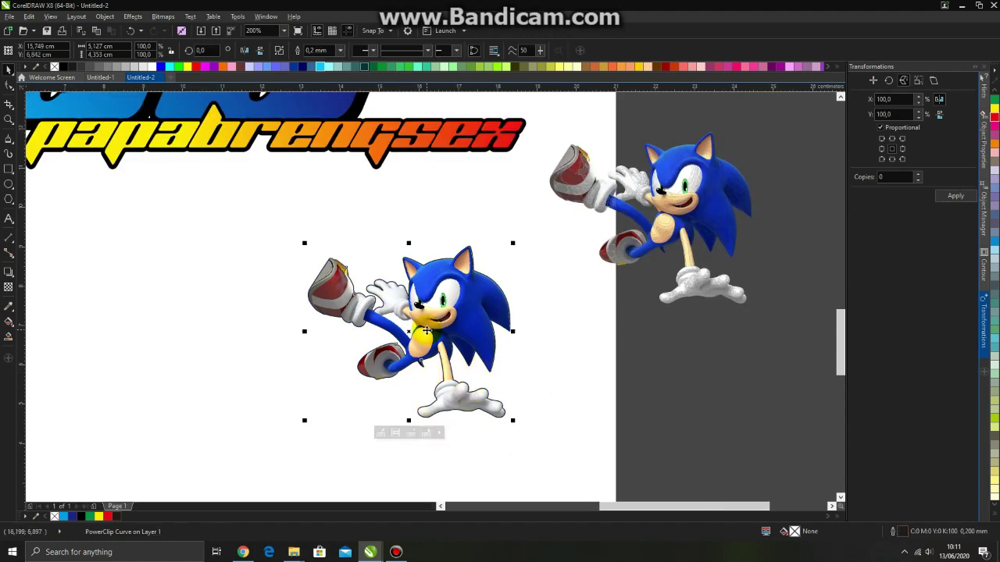
# Move the PowerClipped Sonic up over the lower end of the 5, with its hand on the end of the text.
pyautogui.scroll(-1, 426, 331)
pyautogui.moveTo(426, 332); pyautogui.dragTo(434, 154)
pyautogui.scroll(2, 434, 154)
pyautogui.moveTo(475, 241); pyautogui.dragTo(459, 260)
pyautogui.scroll(-1, 459, 260)
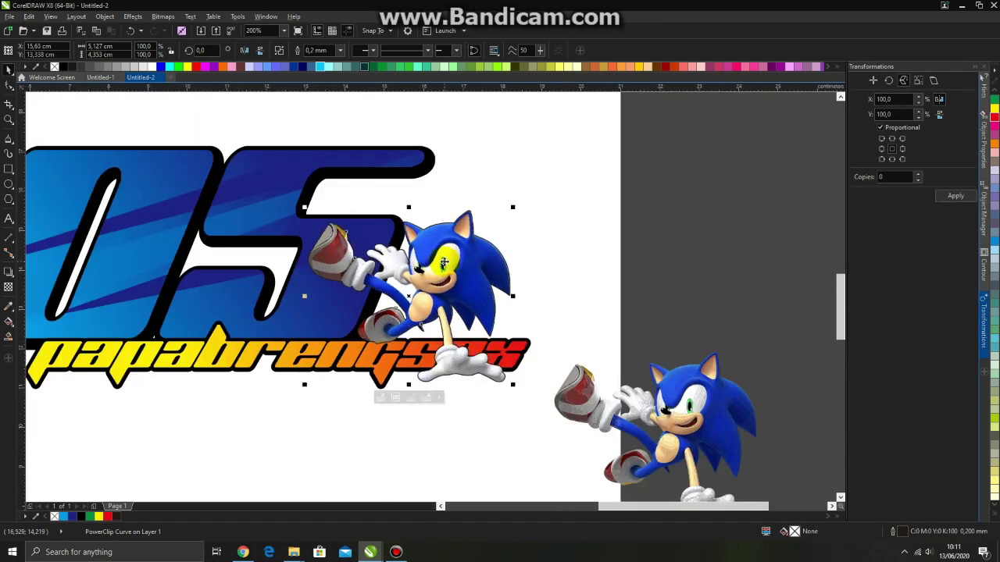
# Move all the traced Sonic pieces farther right, well clear of the page.
pyautogui.scroll(-1, 460, 260)
pyautogui.click(258, 390)
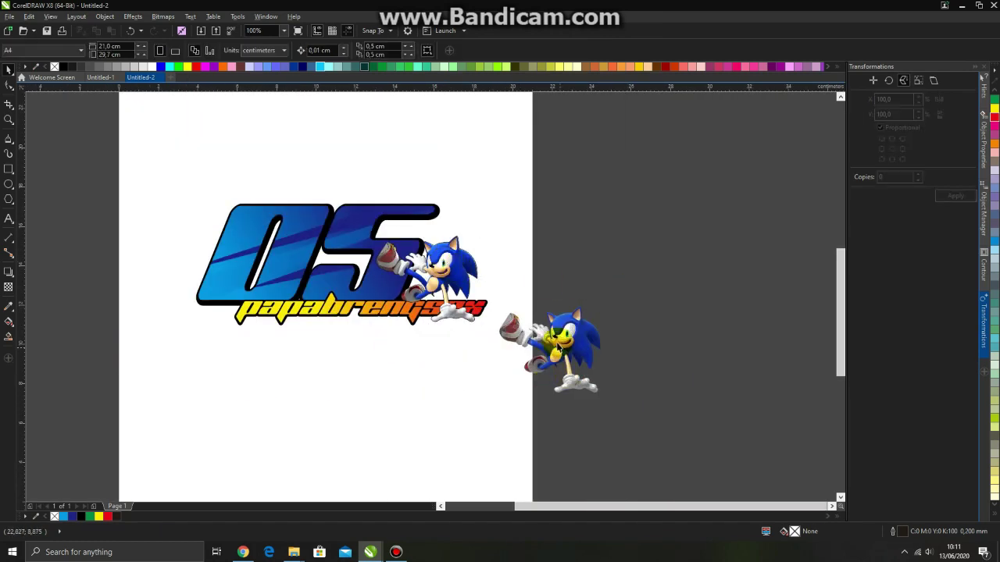
pyautogui.click(680, 277)
pyautogui.moveTo(653, 409); pyautogui.dragTo(650, 229)
# Shift the "papabrengsex" text group left so its last letters clear the Sonic figure.
pyautogui.moveTo(212, 376); pyautogui.dragTo(526, 277)
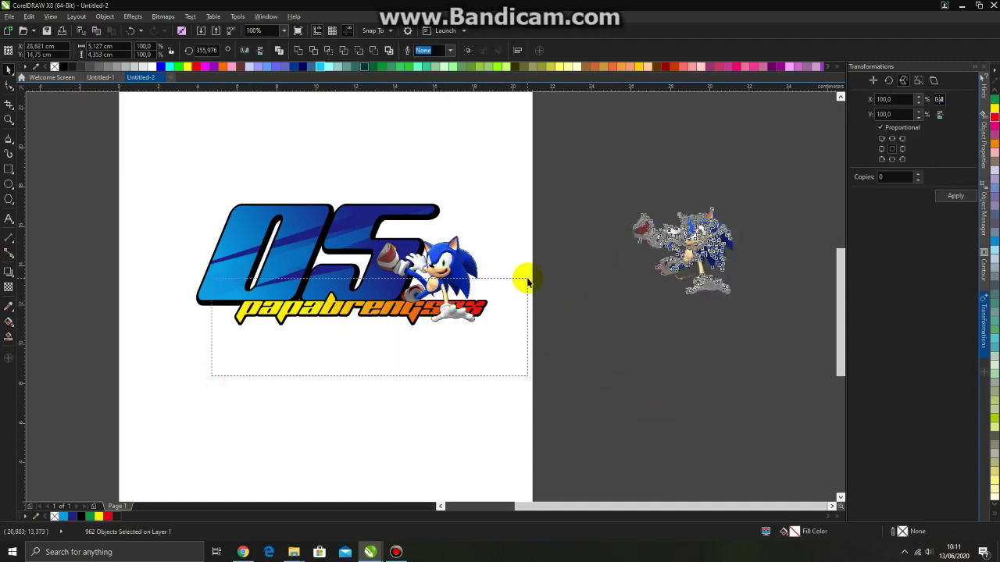
pyautogui.moveTo(395, 313); pyautogui.dragTo(362, 318)
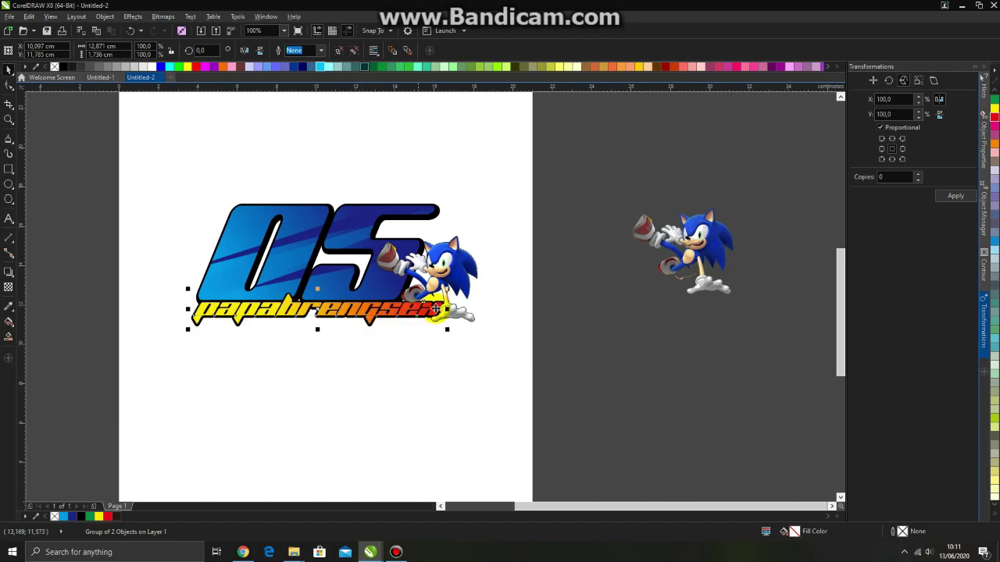
pyautogui.click(585, 321)
pyautogui.scroll(1, 273, 263)
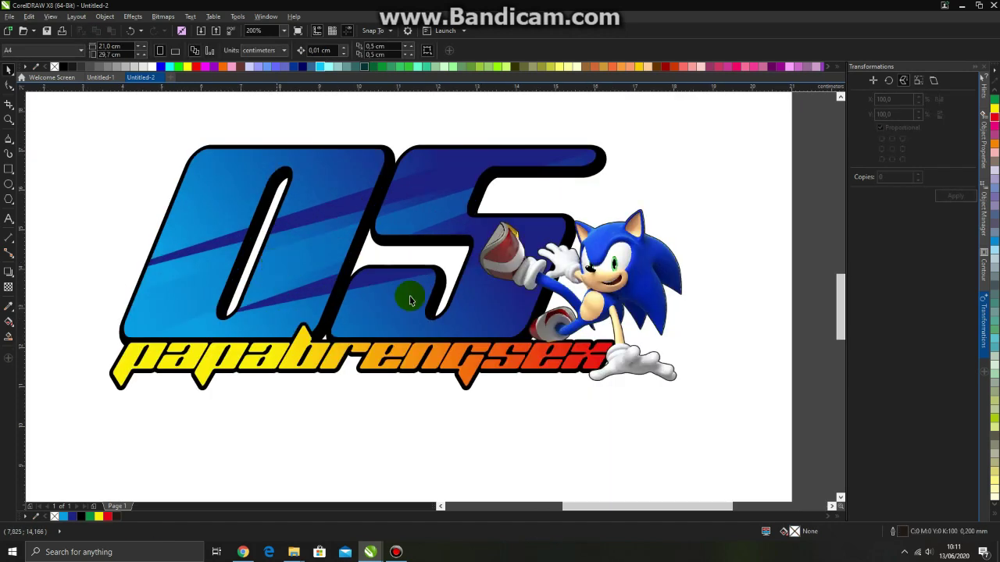
pyautogui.click(637, 269)
pyautogui.scroll(-1, 516, 349)
pyautogui.click(748, 368)
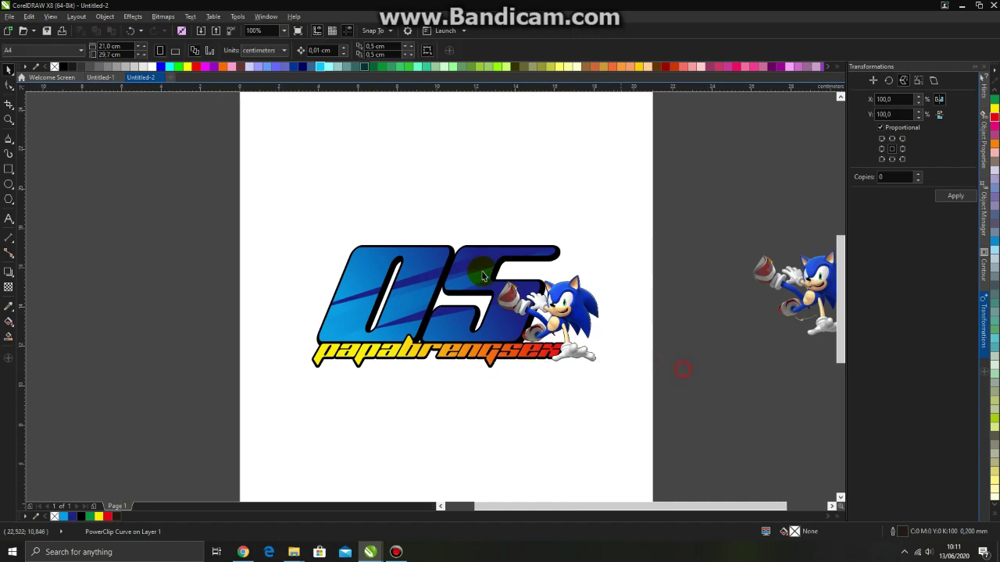
# Create a boundary curve around the whole 05 design and apply a one-step 0,2 cm outside contour to it.
pyautogui.moveTo(288, 214); pyautogui.dragTo(640, 395)
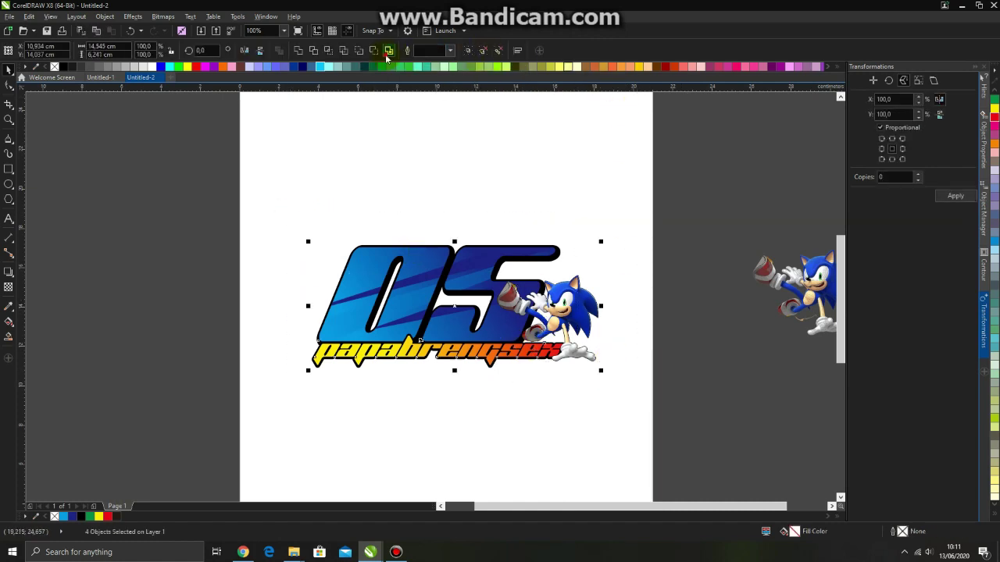
pyautogui.click(388, 50)
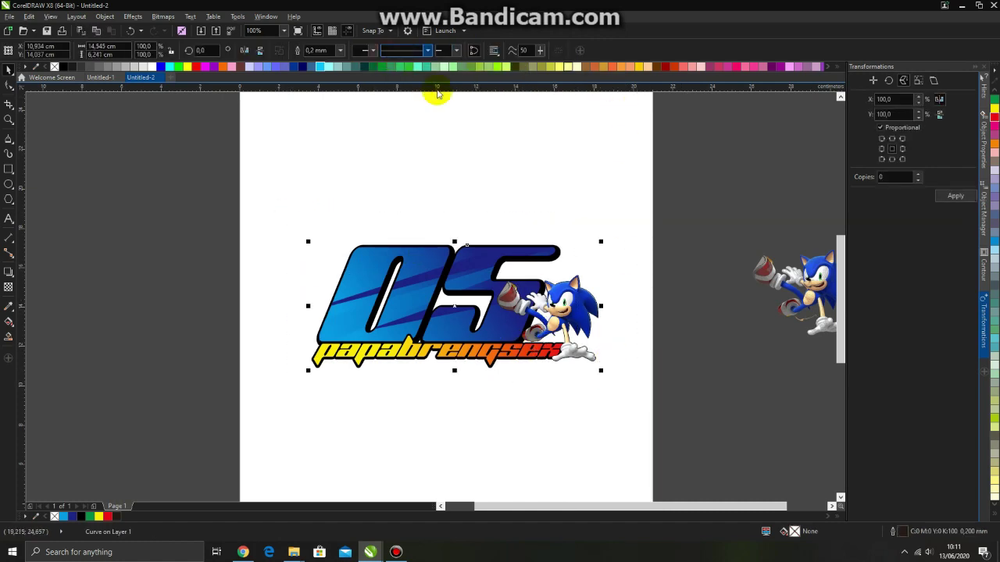
pyautogui.click(985, 274)
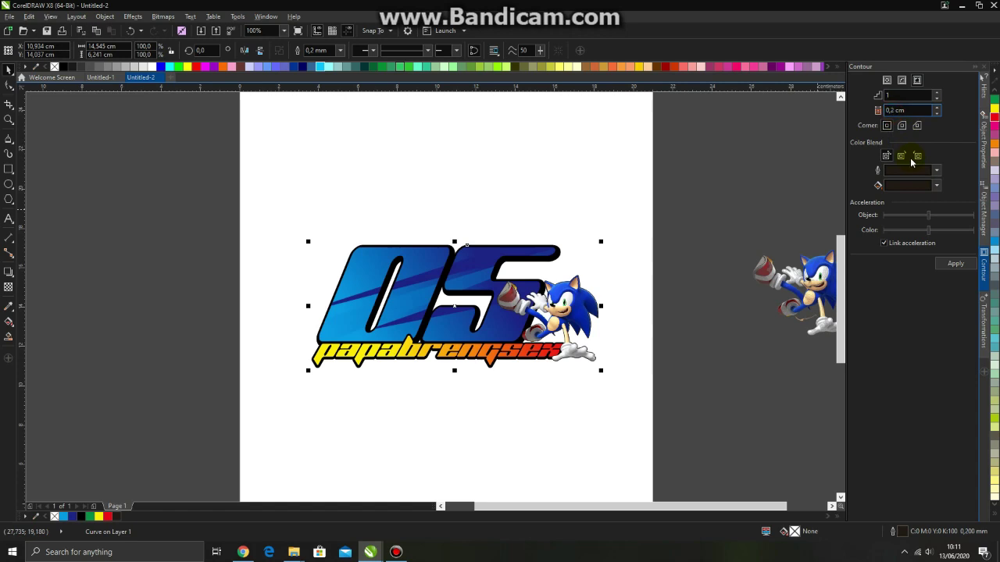
pyautogui.click(953, 264)
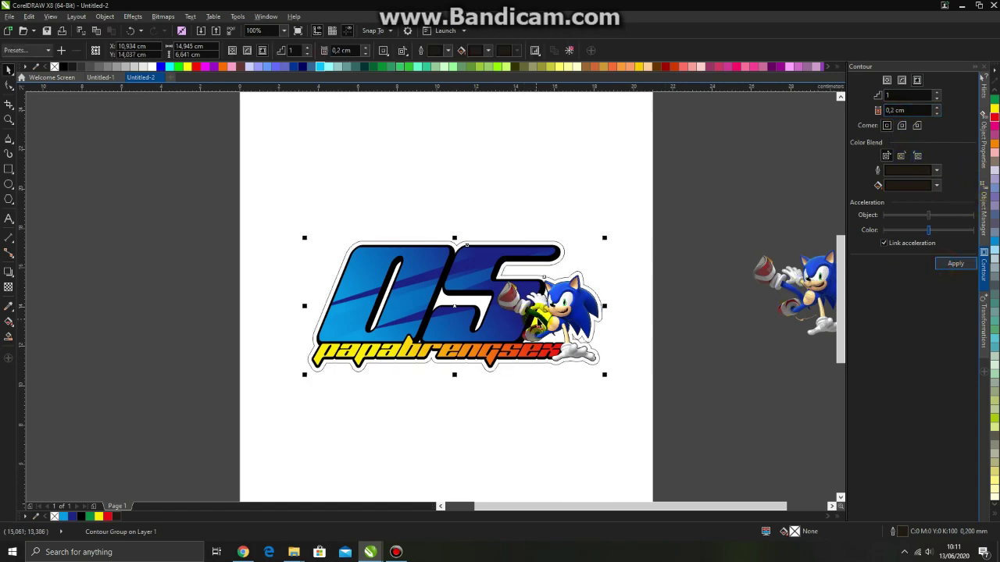
pyautogui.scroll(2, 551, 292)
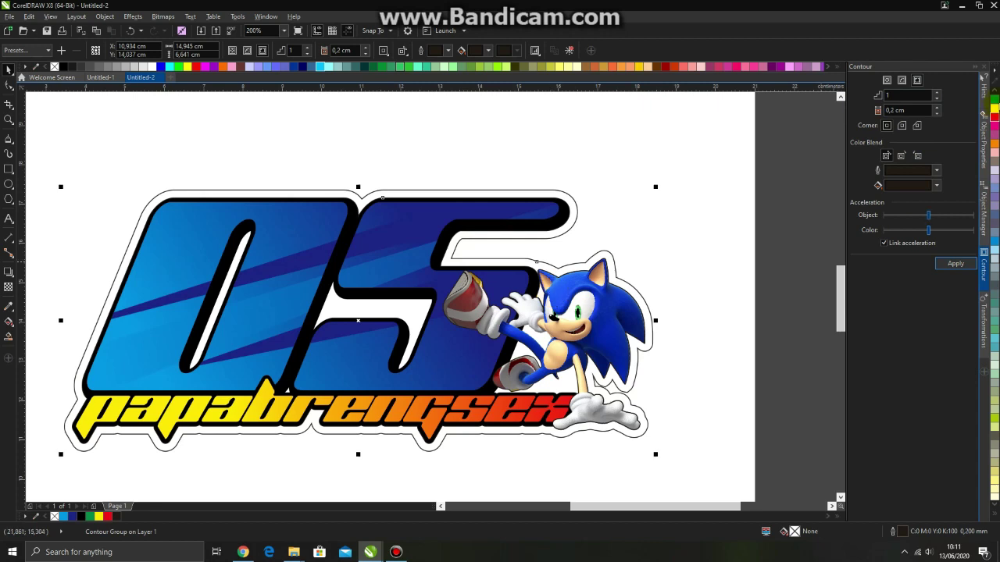
# Fill the boundary contour group yellow, send it to the back of the layer and remove its outline.
pyautogui.click(995, 109)
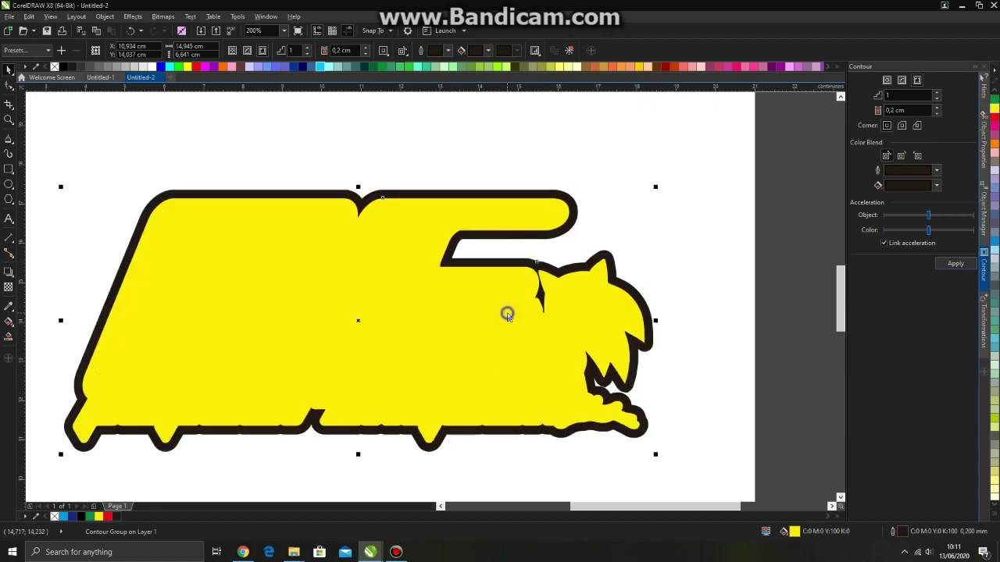
pyautogui.rightClick(507, 314)
pyautogui.moveTo(609, 207)
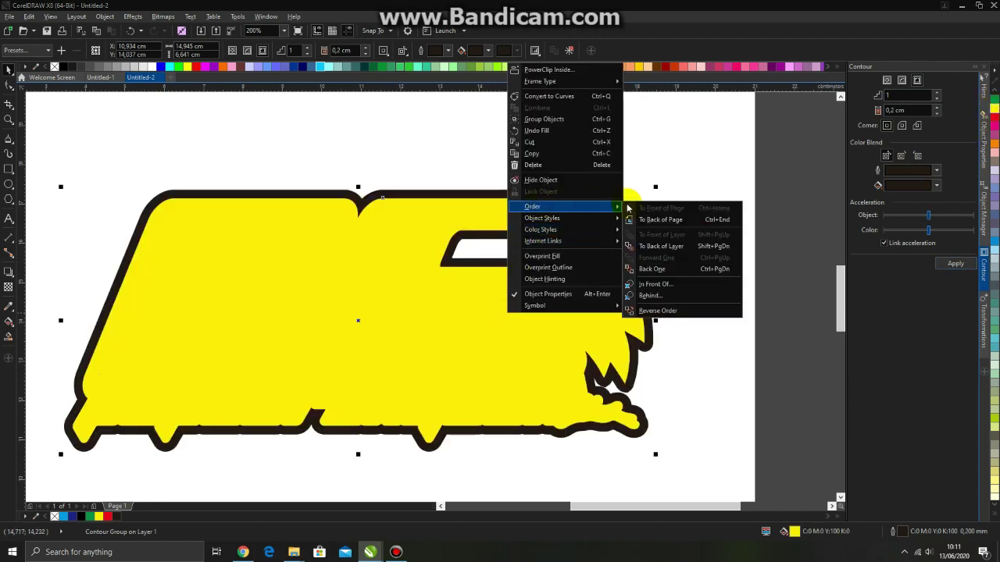
pyautogui.click(662, 247)
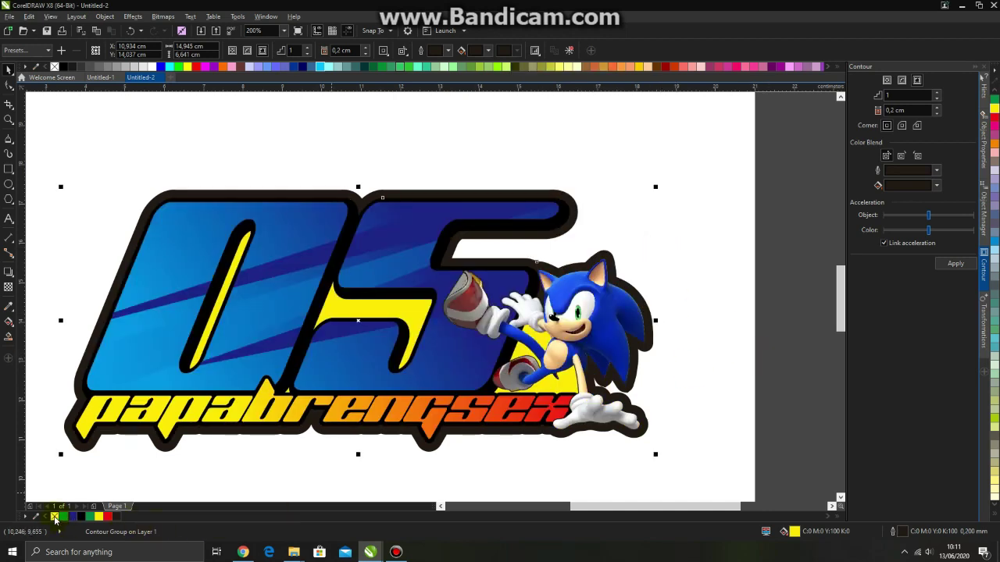
pyautogui.click(661, 305)
# Break the contour group apart and fill its outer curve yellow.
pyautogui.scroll(1, 644, 300)
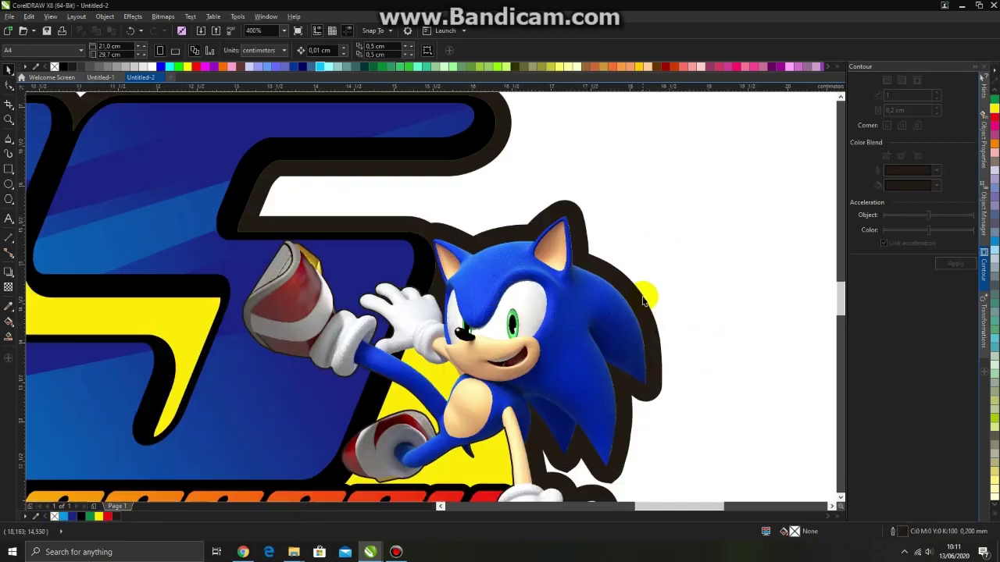
pyautogui.click(642, 297)
pyautogui.rightClick(639, 297)
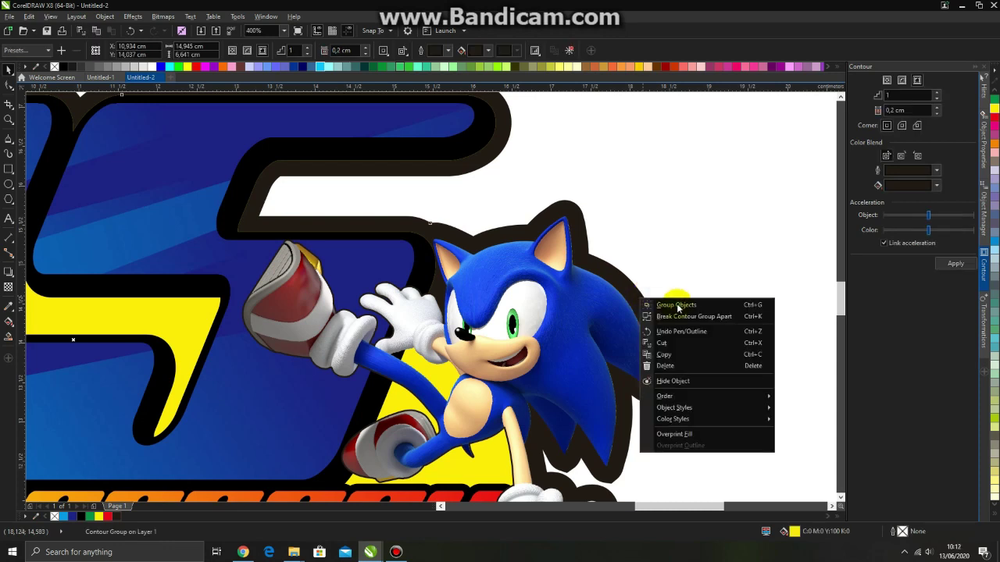
pyautogui.click(677, 315)
pyautogui.click(705, 299)
pyautogui.click(677, 291)
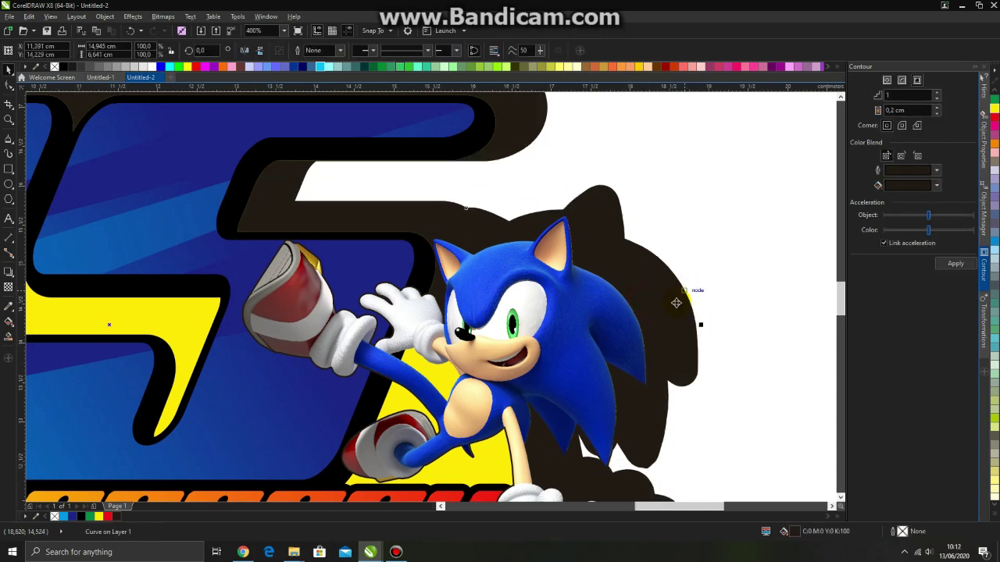
pyautogui.click(677, 307)
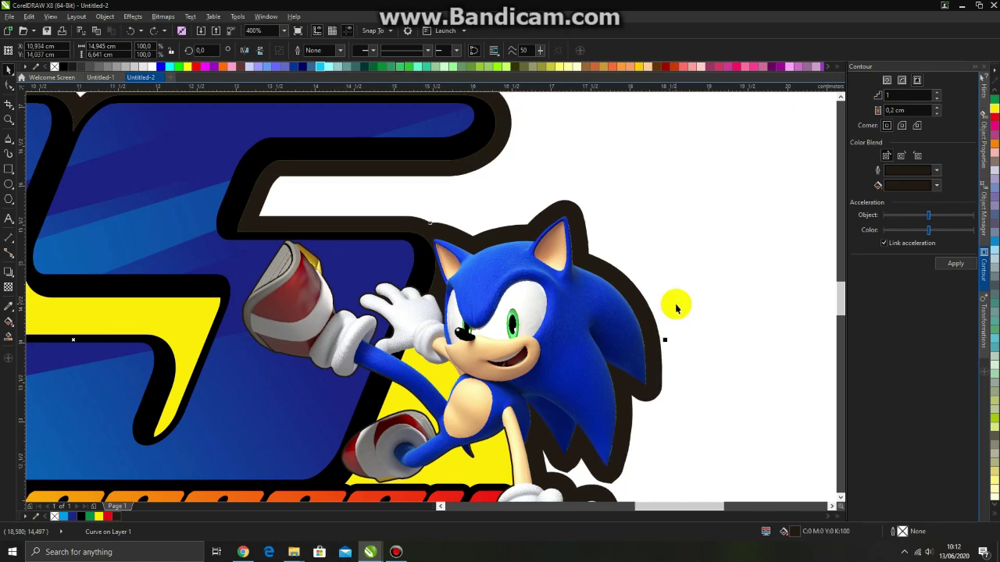
pyautogui.click(992, 111)
pyautogui.scroll(-4, 687, 216)
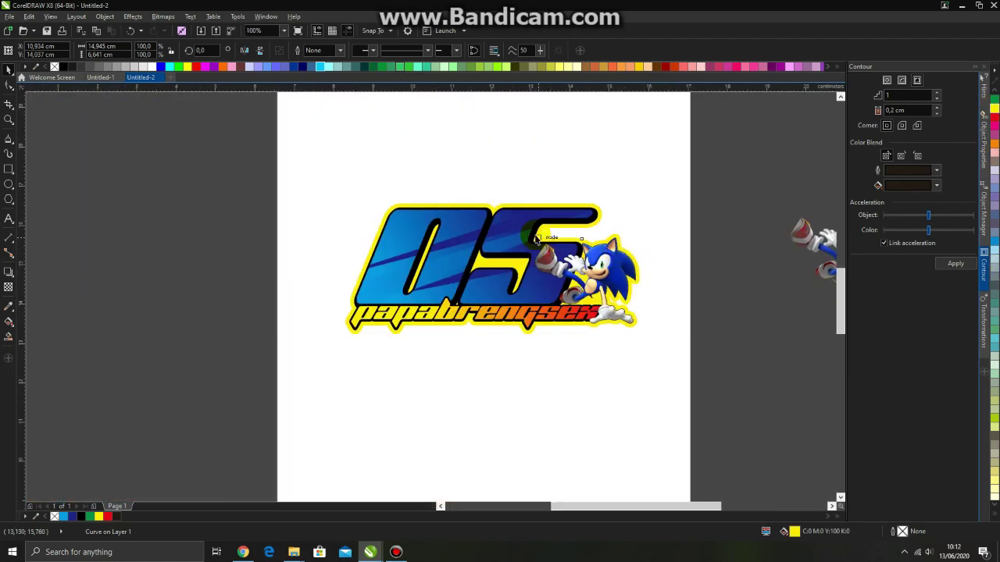
pyautogui.scroll(2, 547, 258)
pyautogui.click(737, 213)
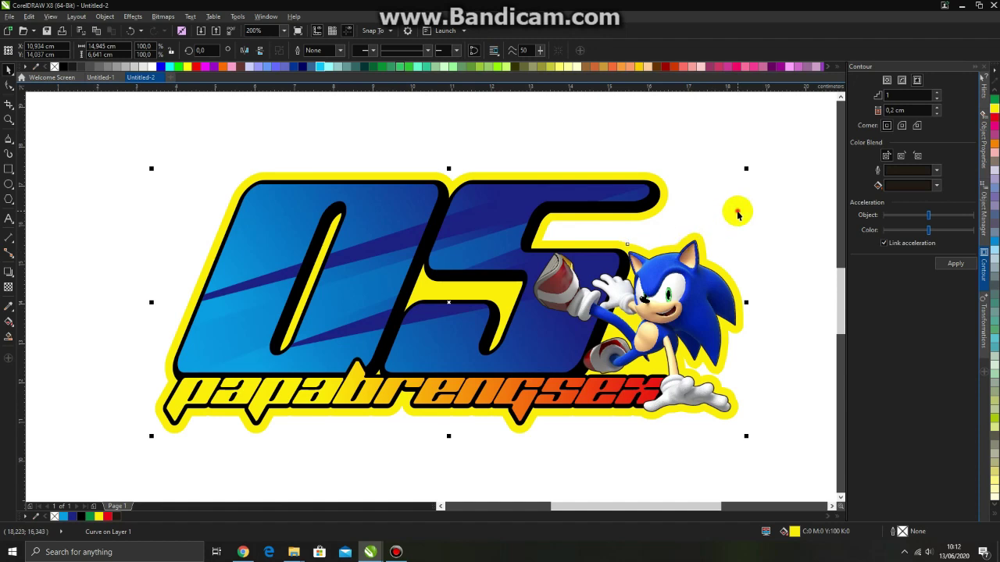
# Add a one-step outside contour around the yellow border, trying 0,1 cm before setting the offset to 0,2 cm.
pyautogui.click(730, 274)
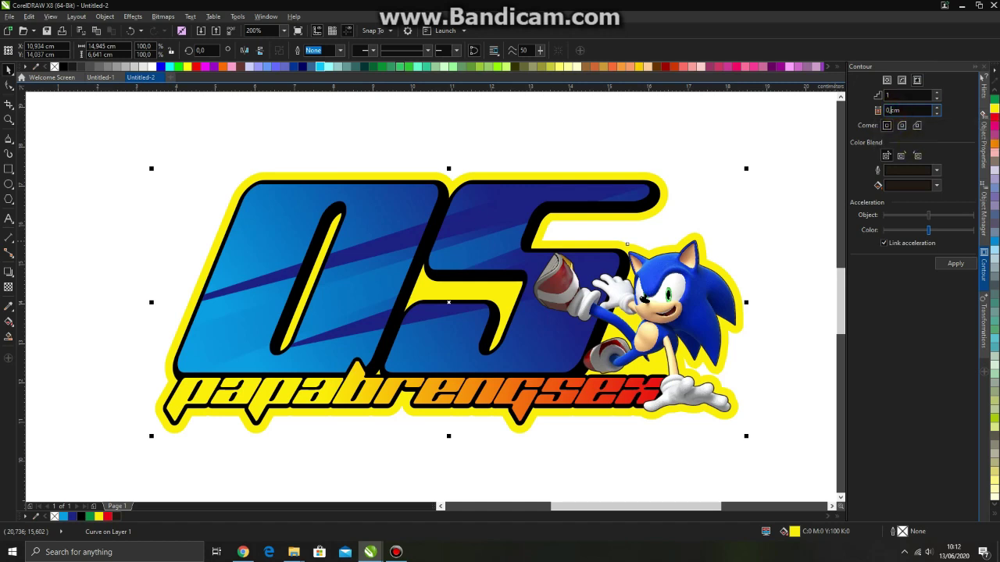
pyautogui.press('Return')
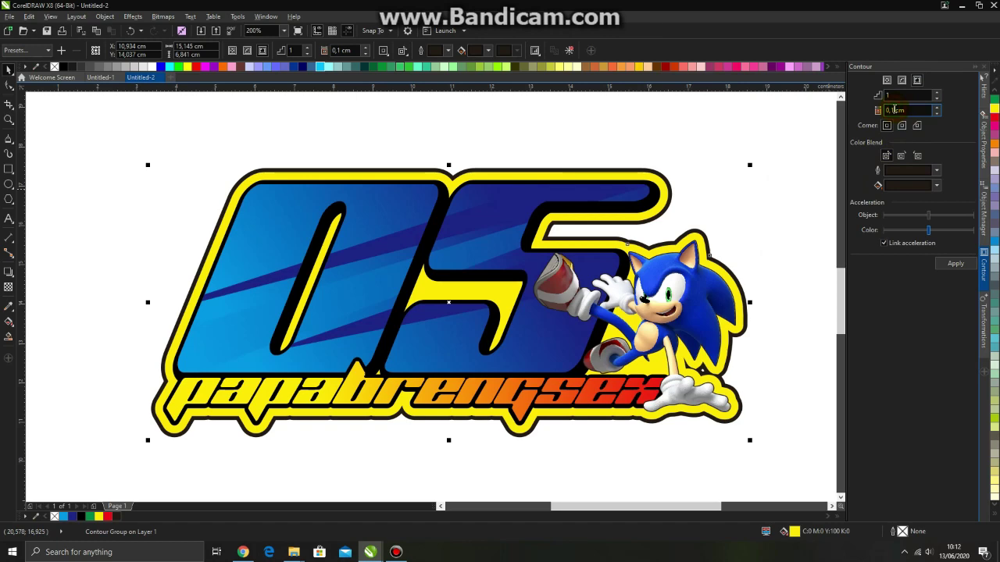
pyautogui.press('Return')
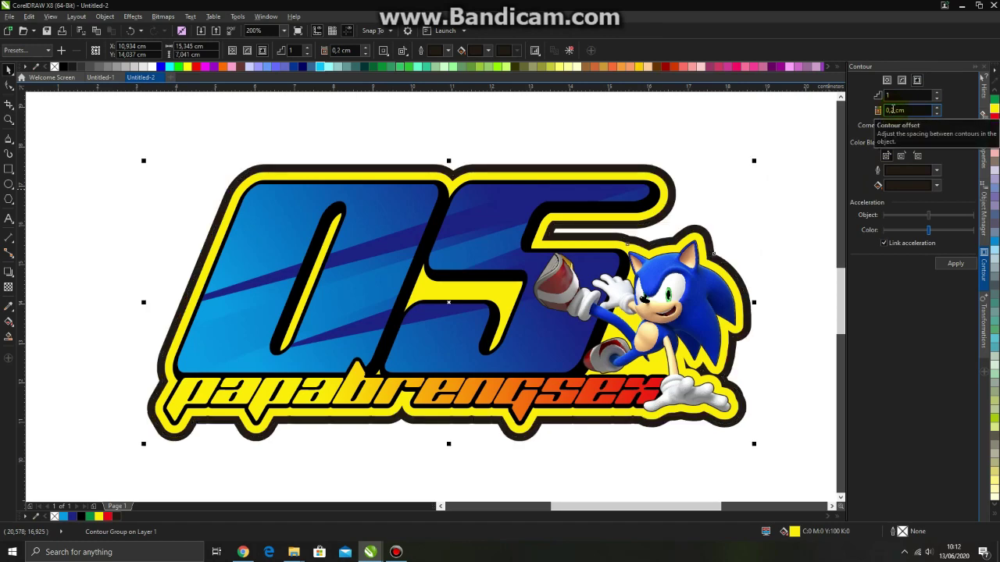
pyautogui.scroll(-2, 379, 206)
pyautogui.scroll(2, 538, 222)
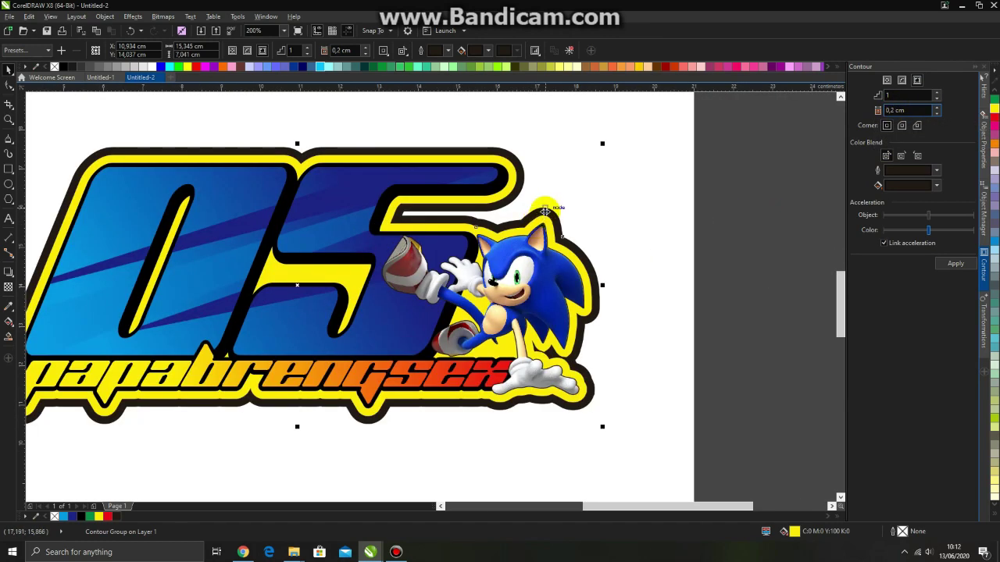
# Break the new outside contour apart and select its outermost curve.
pyautogui.rightClick(544, 210)
pyautogui.click(622, 226)
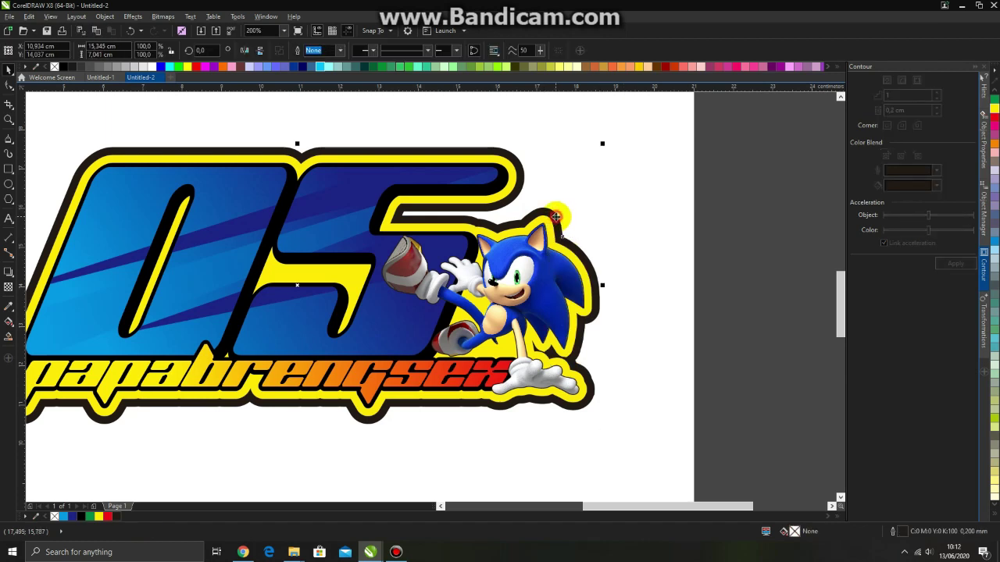
pyautogui.click(556, 217)
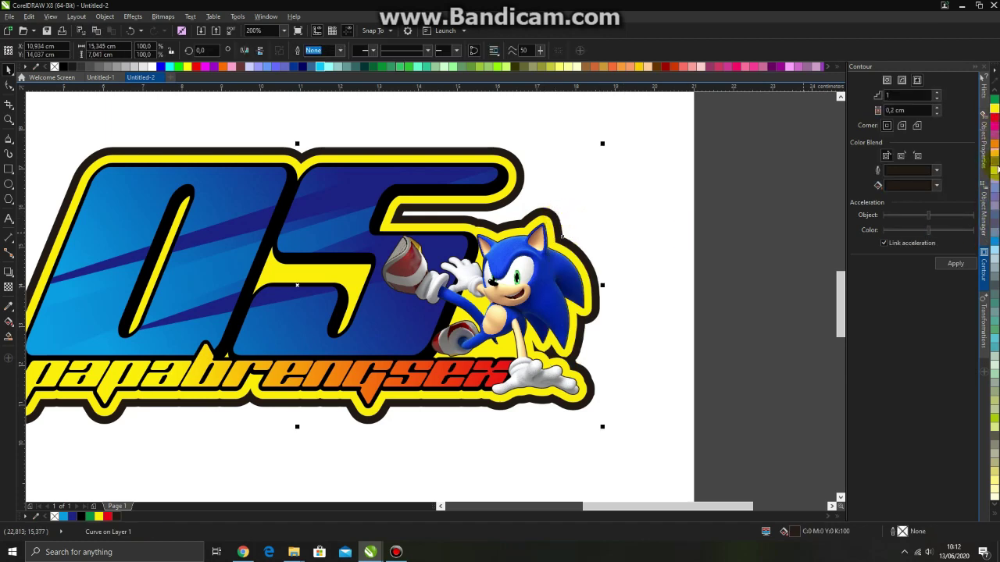
# Try red, blue and black fills on the outermost contour curve.
pyautogui.click(994, 121)
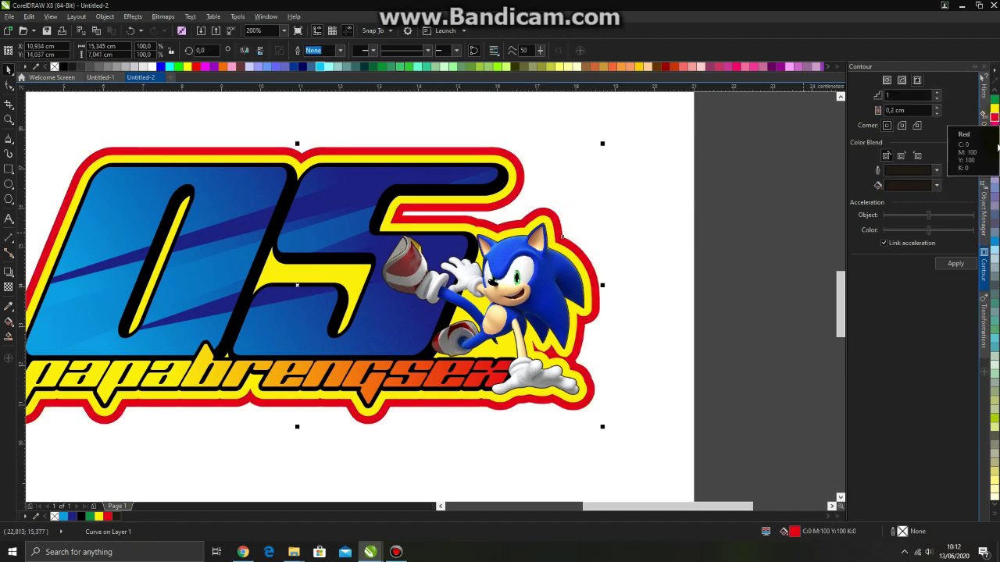
pyautogui.click(996, 244)
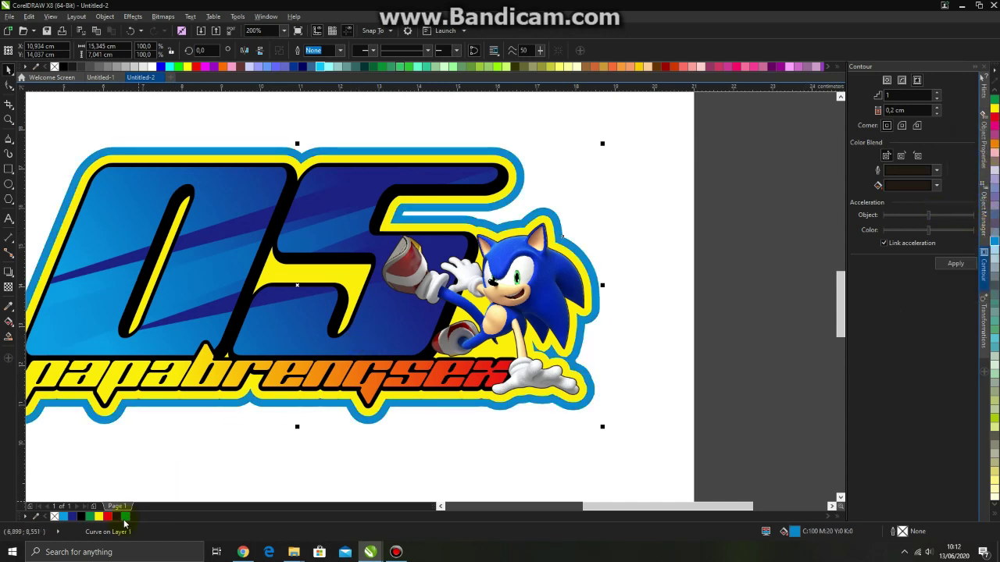
pyautogui.click(81, 517)
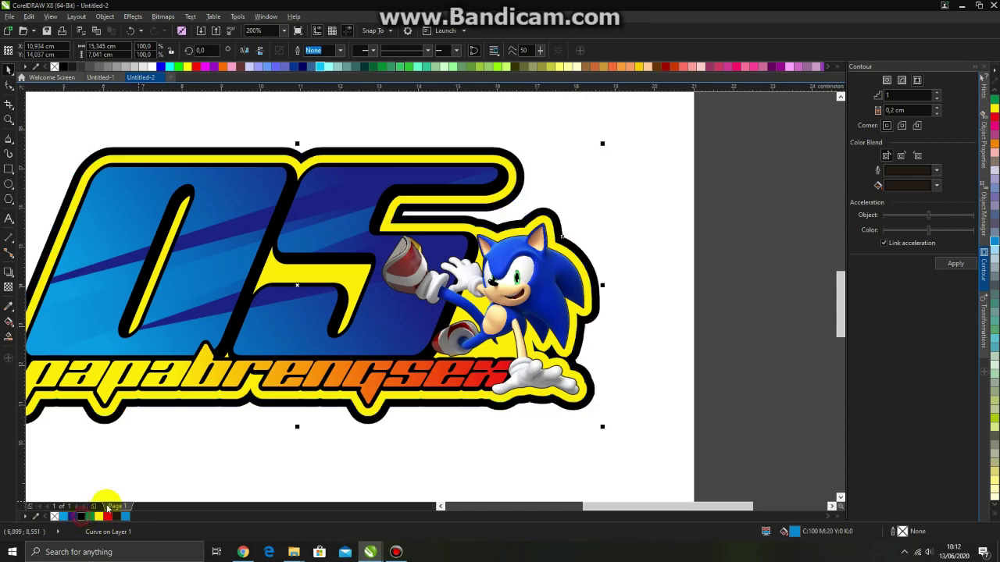
# Fill the outermost contour curve yellow and deselect it.
pyautogui.click(98, 518)
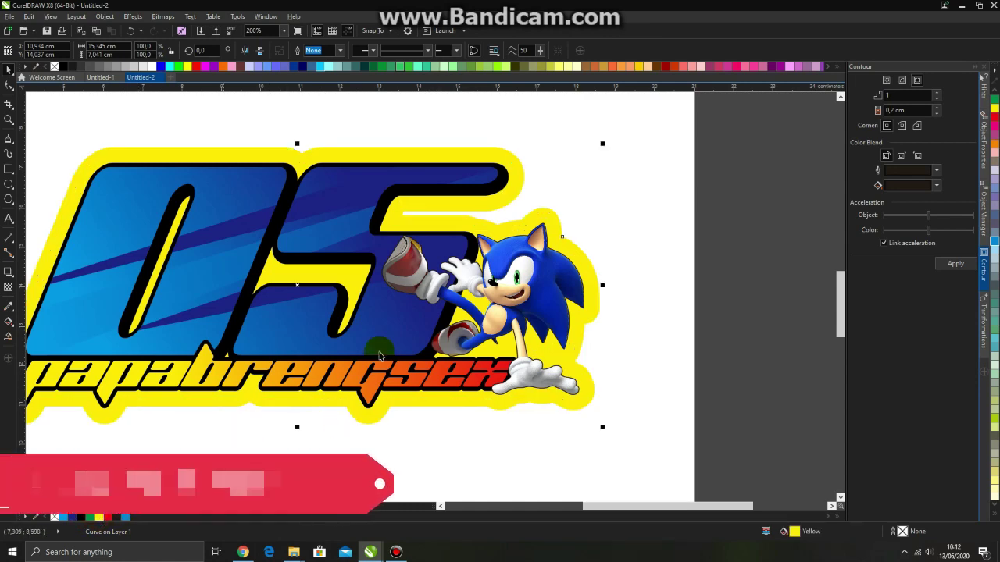
pyautogui.scroll(-1, 375, 340)
pyautogui.click(550, 357)
pyautogui.scroll(1, 371, 355)
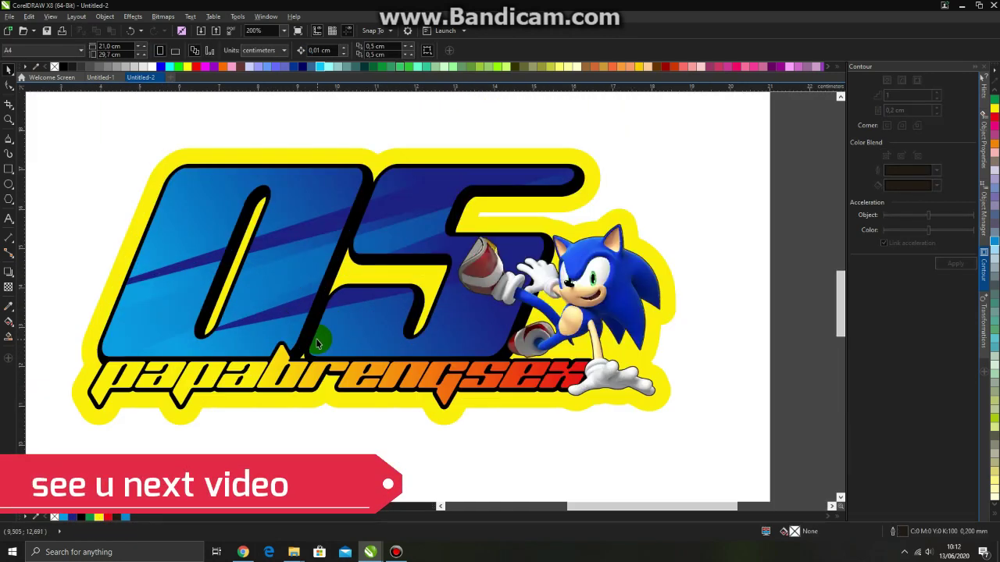